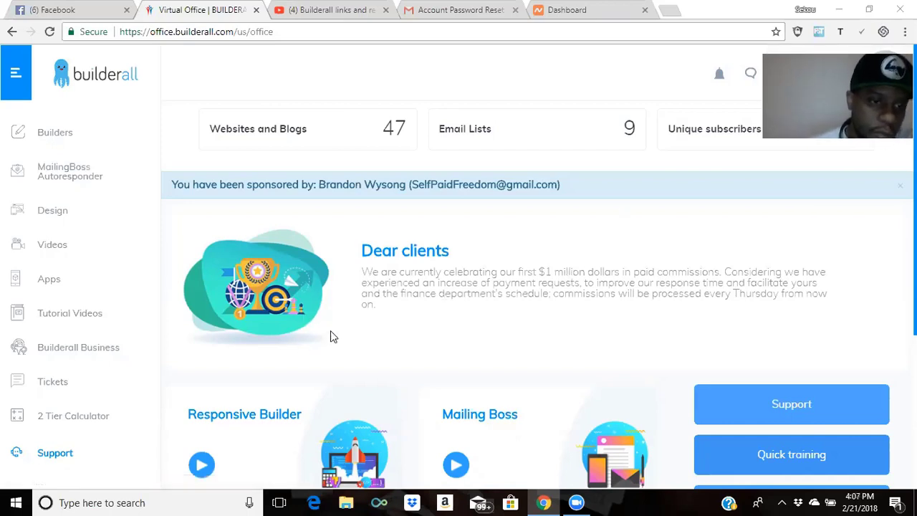
Open the option to promote with your own domain in the Builderall Business resources
left_click(101, 351)
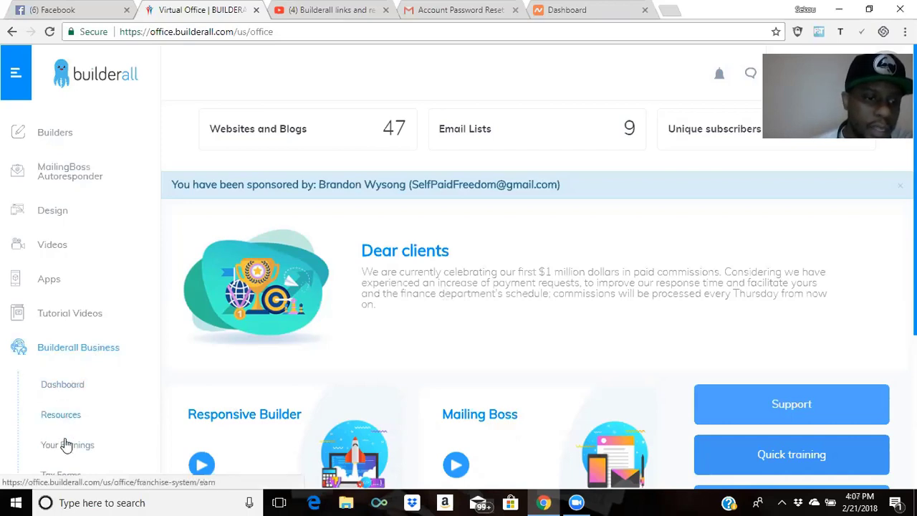
left_click(69, 415)
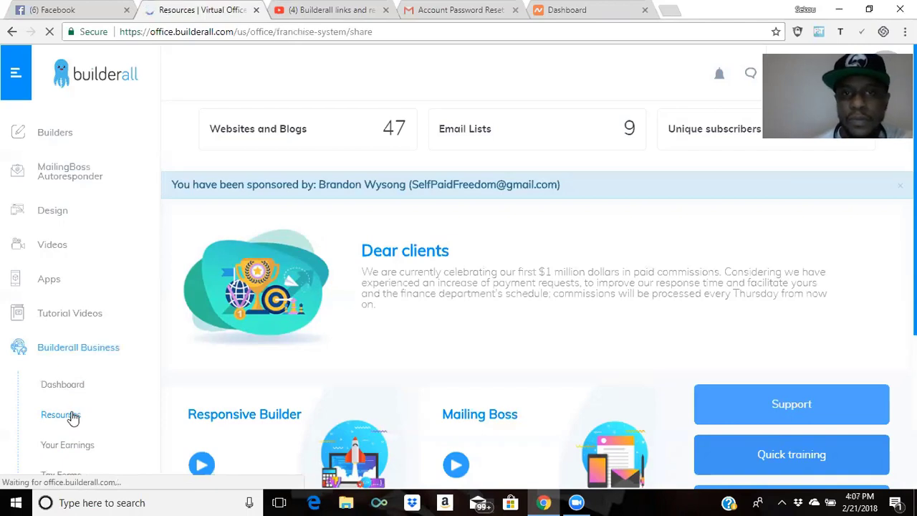
left_click(73, 417)
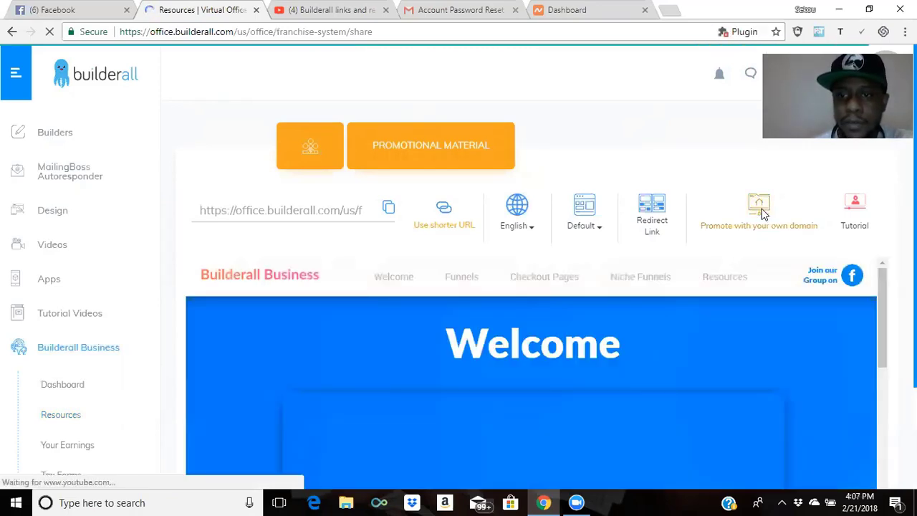
left_click(760, 212)
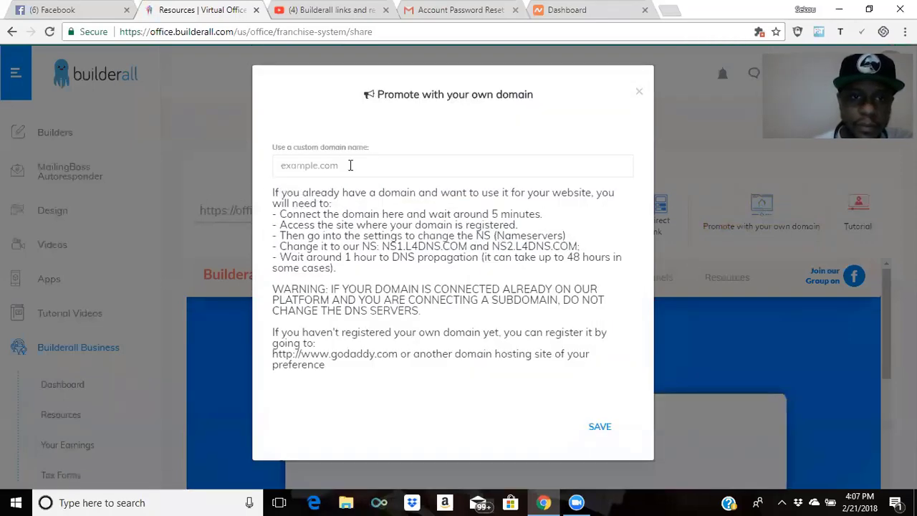
left_click(351, 165)
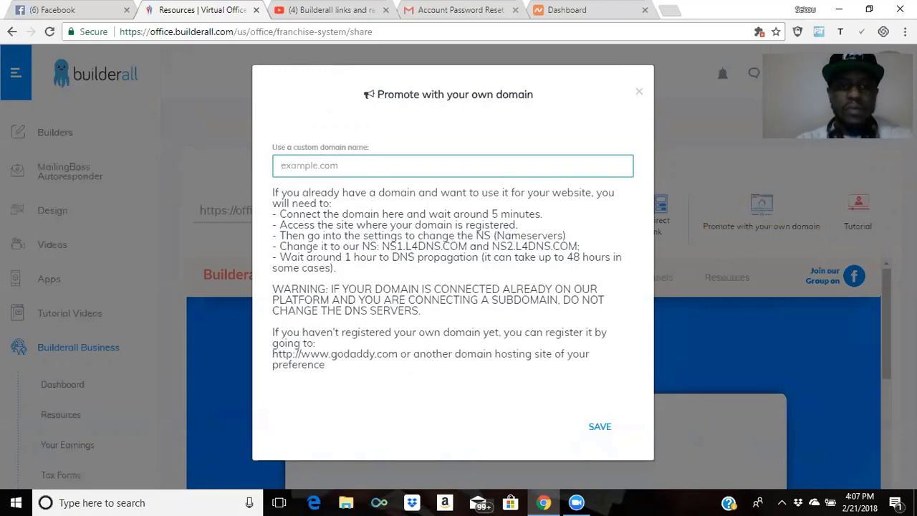
type("builder")
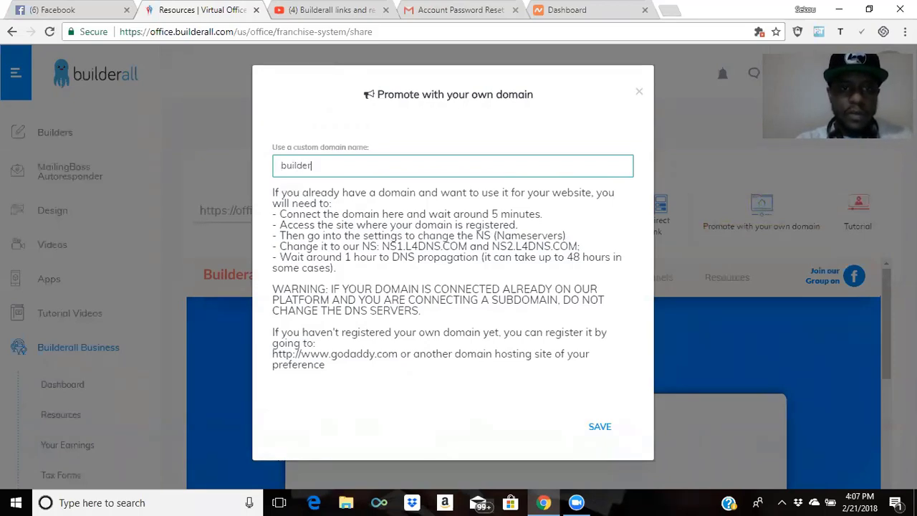
type("all")
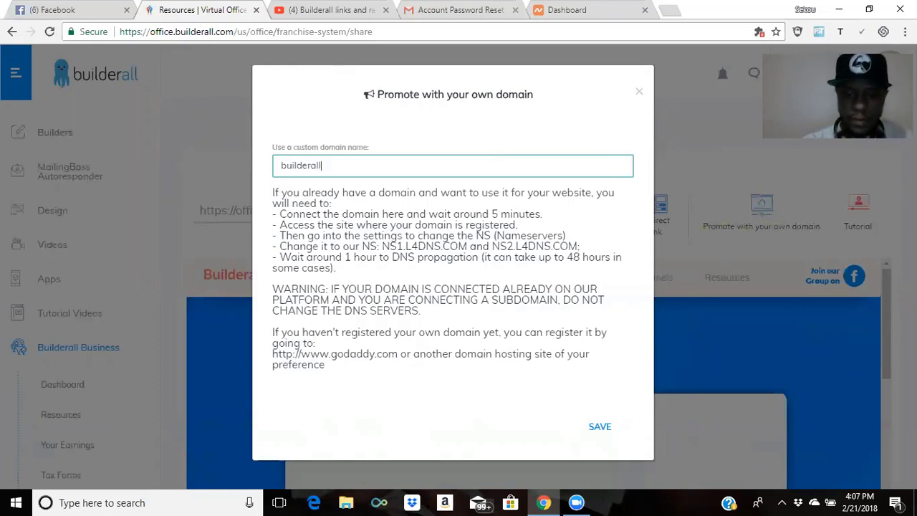
type("365.com")
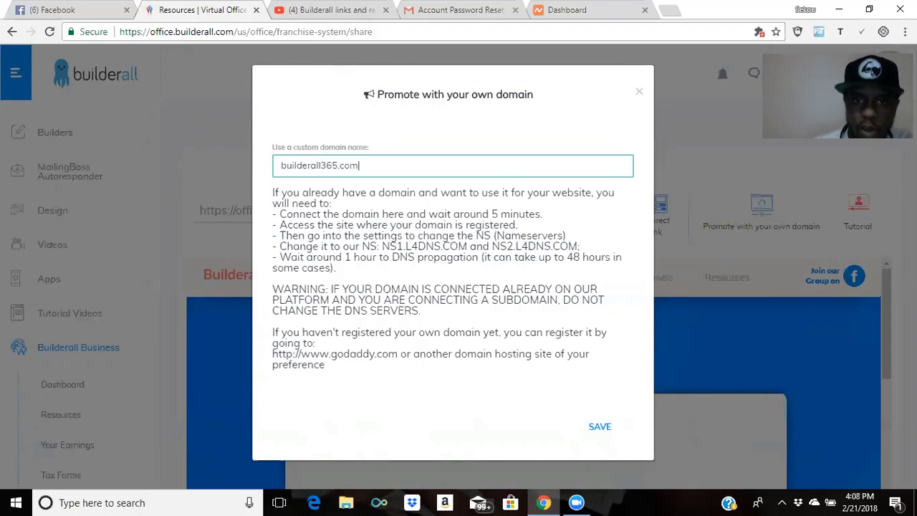
key("BackSpace")
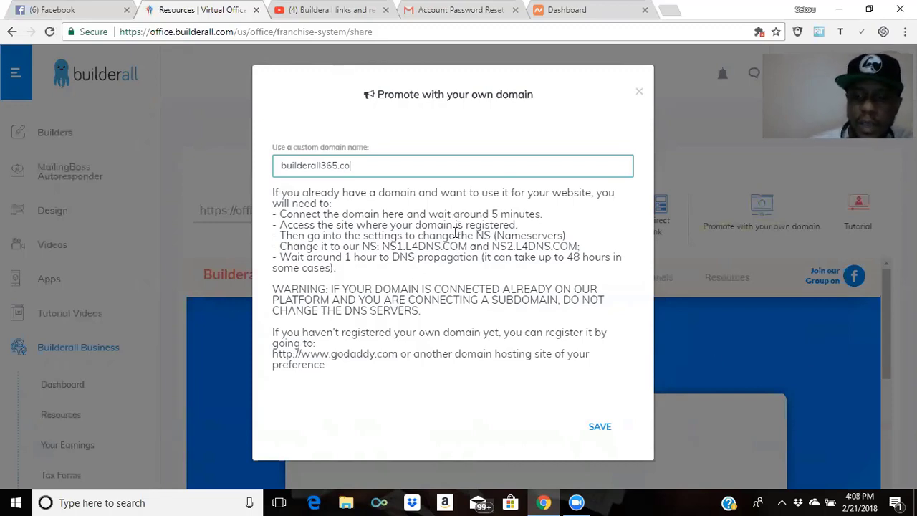
key("BackSpace")
key("BackSpace")
key("BackSpace")
key("BackSpace")
key("BackSpace")
key("BackSpace")
key("BackSpace")
key("BackSpace")
key("BackSpace")
key("BackSpace")
key("BackSpace")
key("BackSpace")
key("BackSpace")
key("BackSpace")
key("BackSpace")
key("BackSpace")
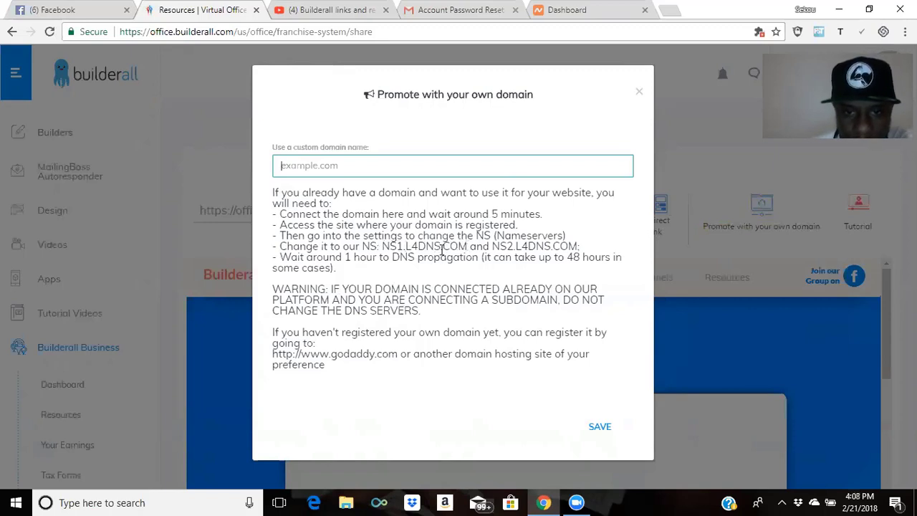
Copy the first nameserver, NS1.L4DNS.COM, from the domain connection instructions
left_click(381, 246)
left_click_drag(381, 246, 467, 246)
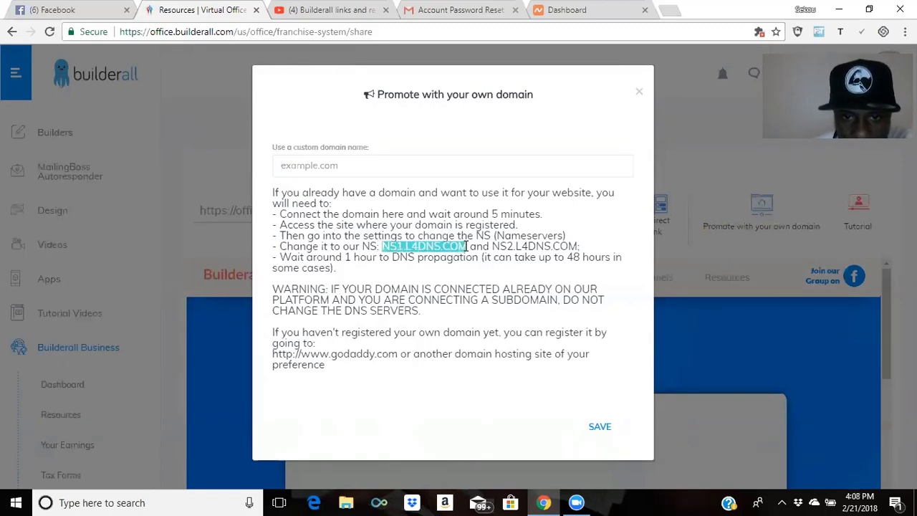
right_click(468, 249)
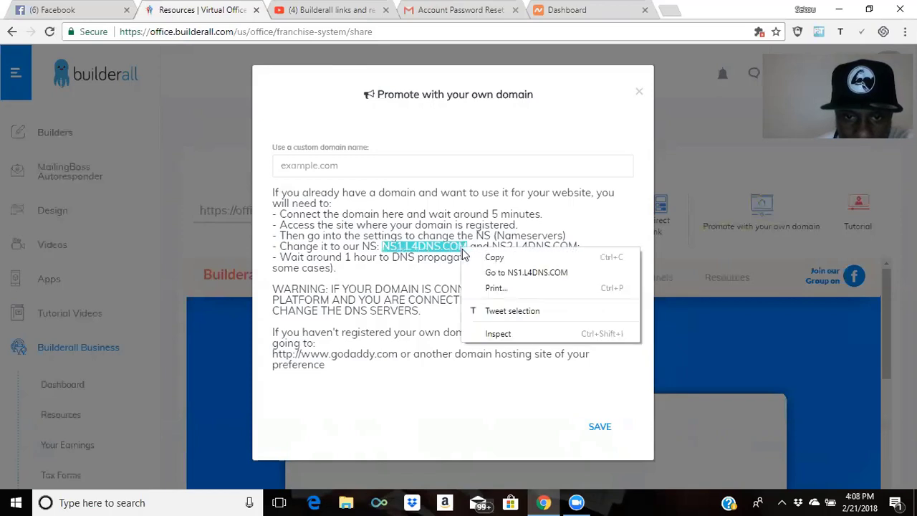
left_click(493, 257)
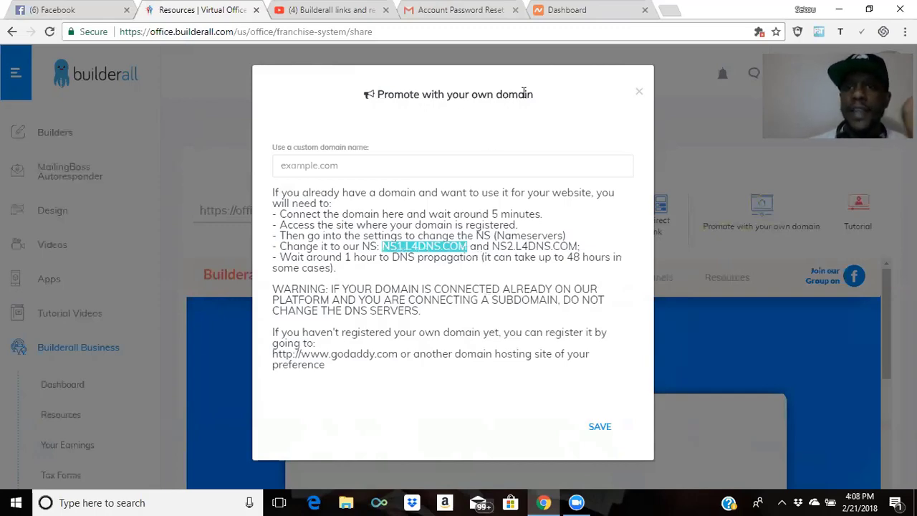
Switch to Namecheap, open the management page for builderall365.com and set its nameservers to Custom DNS
left_click(566, 11)
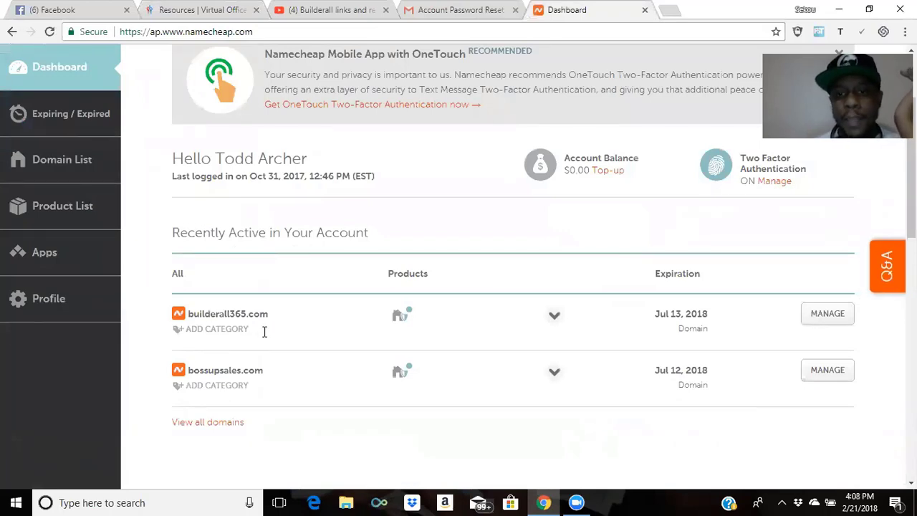
left_click(827, 321)
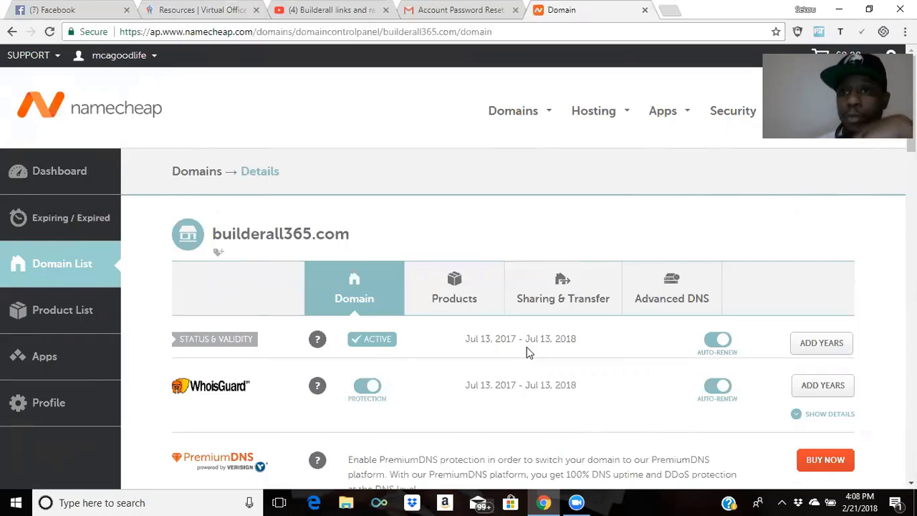
scroll(526, 346, "down", 4)
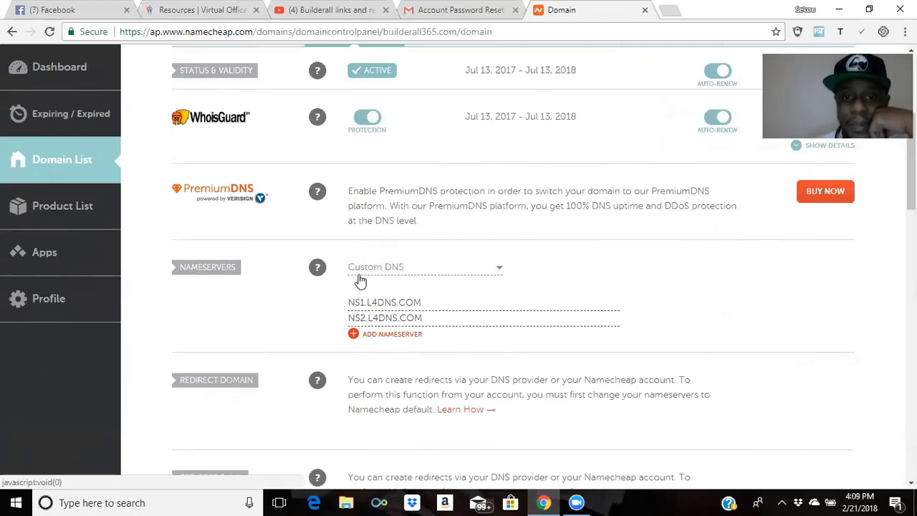
left_click(468, 267)
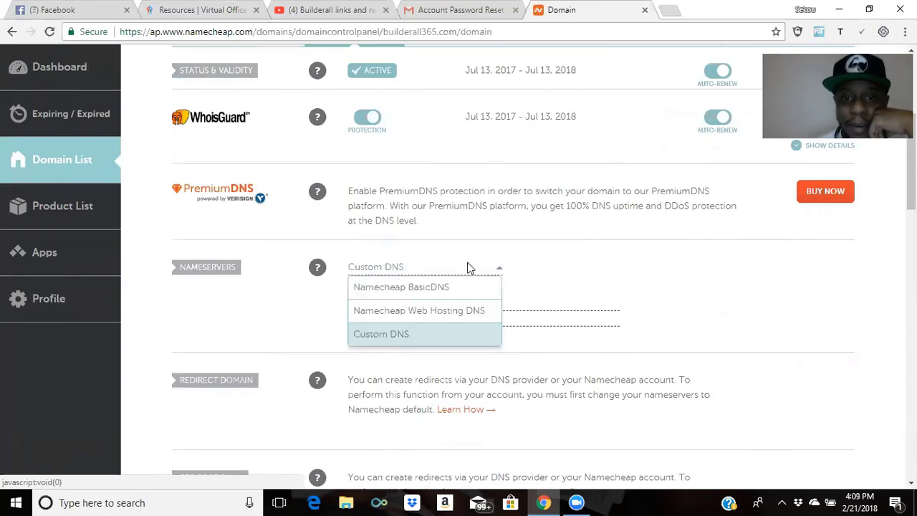
left_click(400, 340)
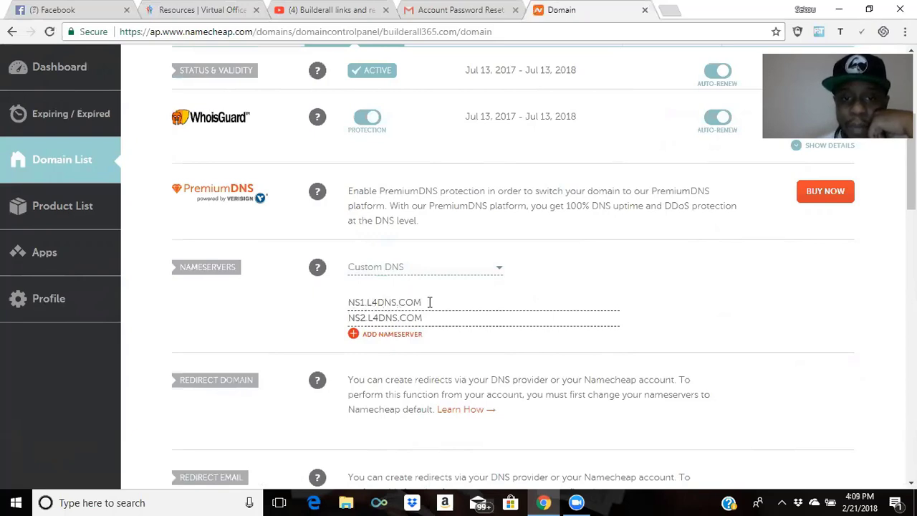
Highlight NS2.L4DNS.COM in the Builderall instructions and check it against the nameserver entries for builderall365.com in Namecheap
left_click(204, 9)
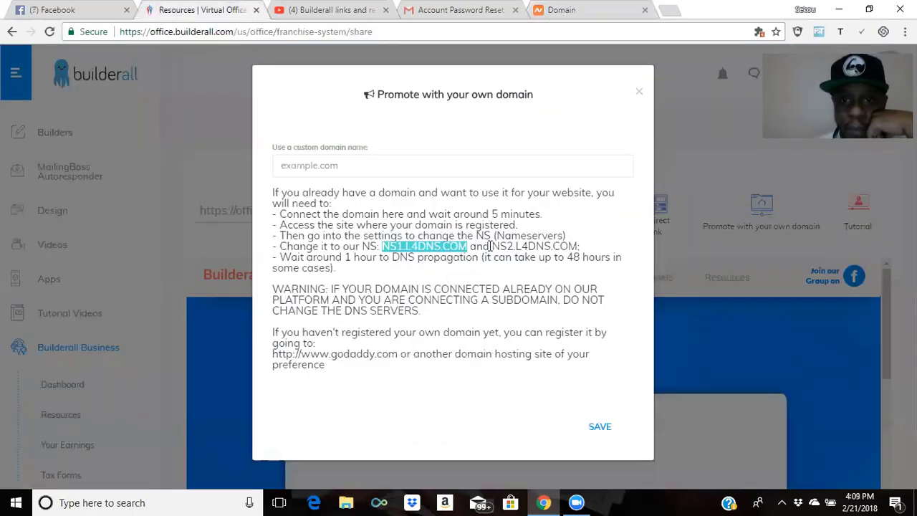
left_click_drag(490, 246, 576, 246)
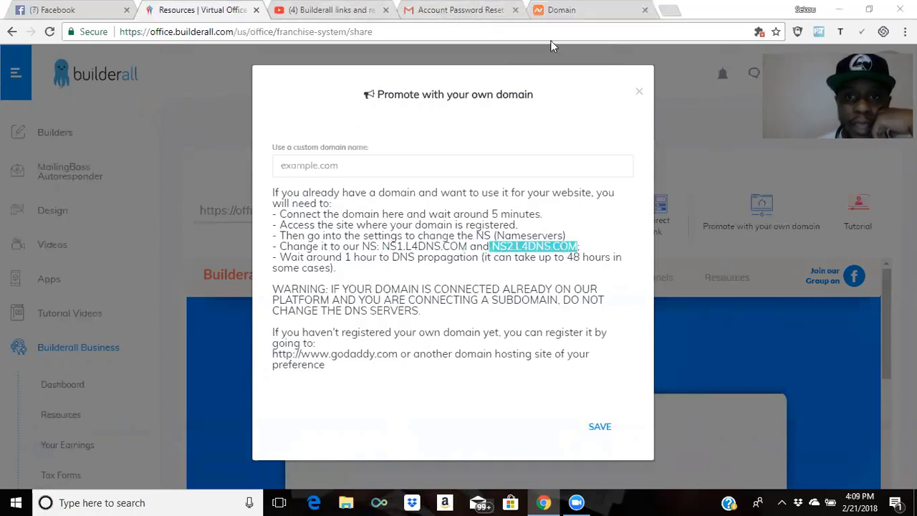
left_click(549, 10)
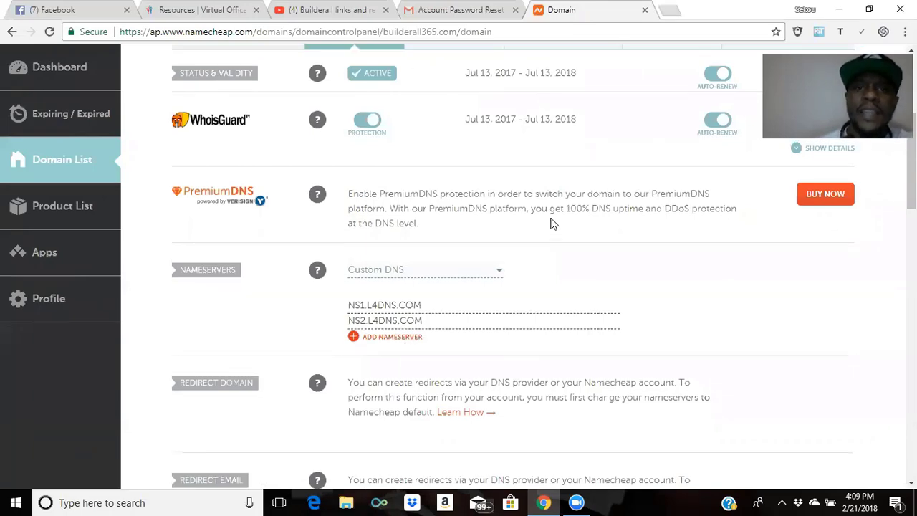
scroll(550, 222, "up", 3)
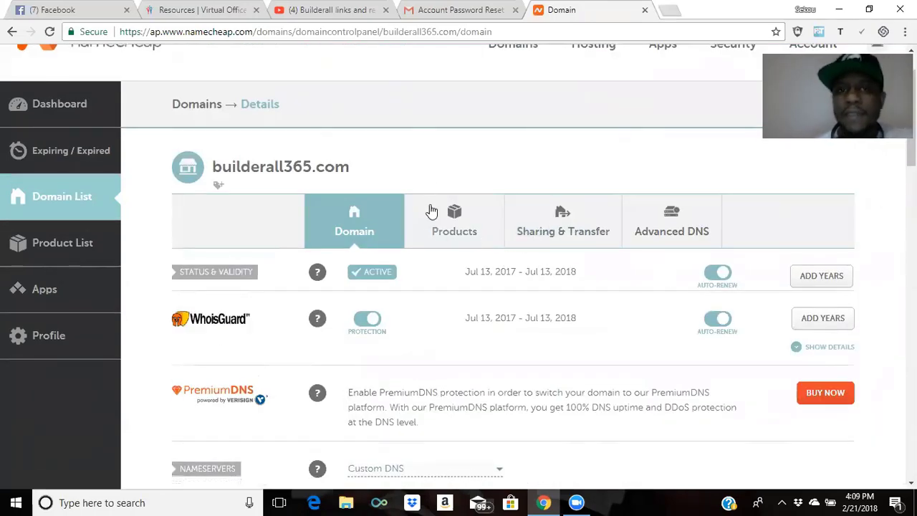
Back in Builderall, enter builderall365.com as the custom promotion domain and save it
left_click(229, 10)
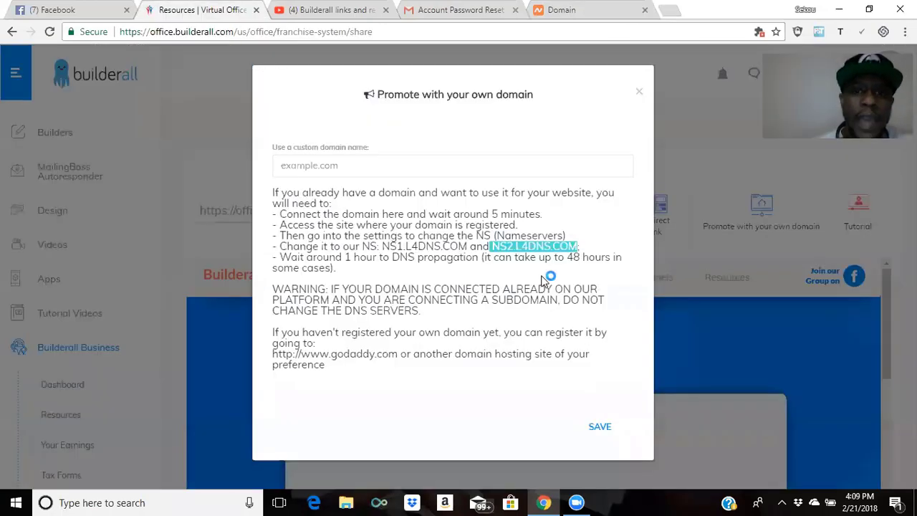
left_click(542, 280)
left_click(334, 167)
type("builderall")
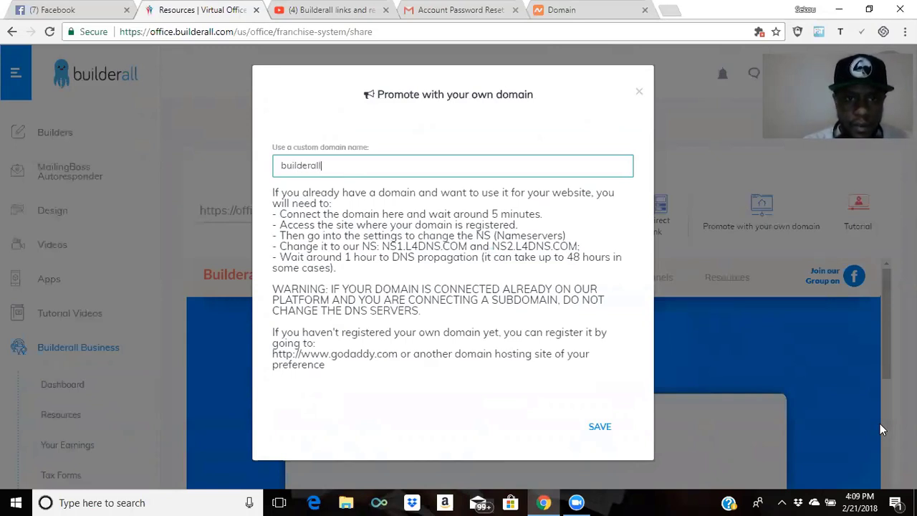
type("365.com")
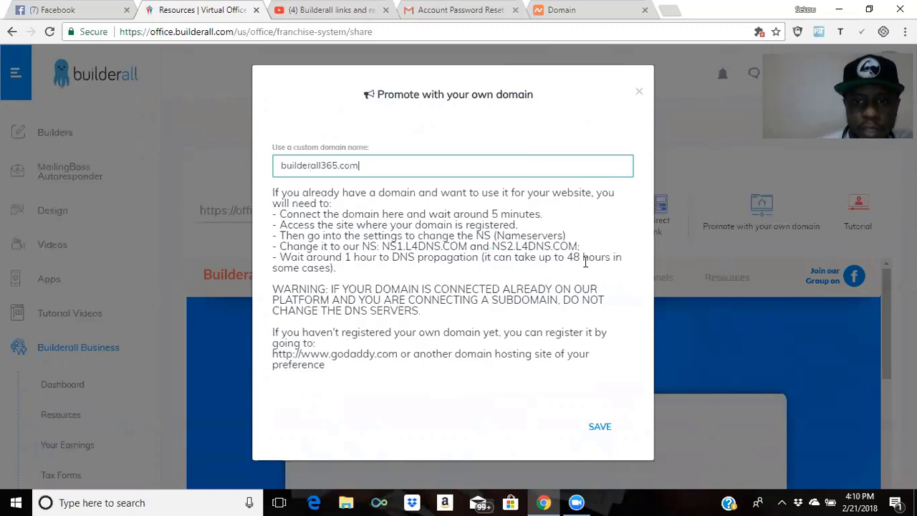
left_click(606, 430)
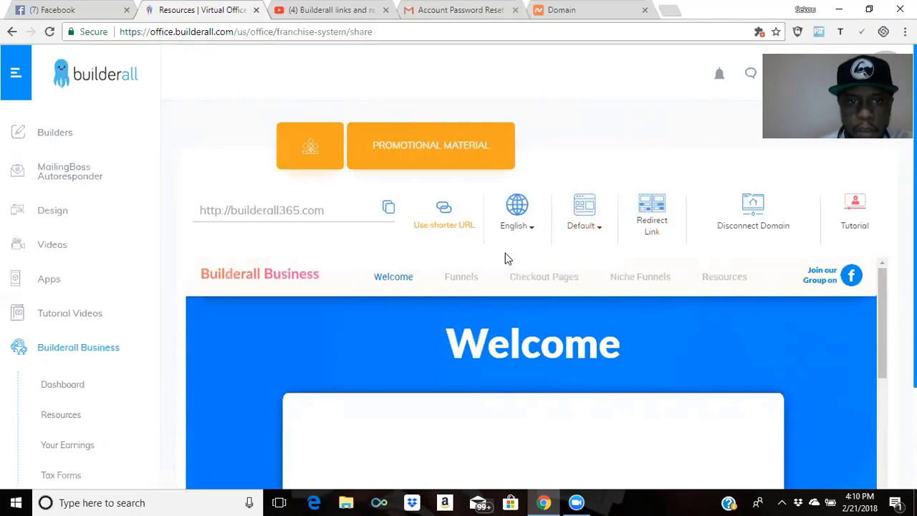
left_click(290, 220)
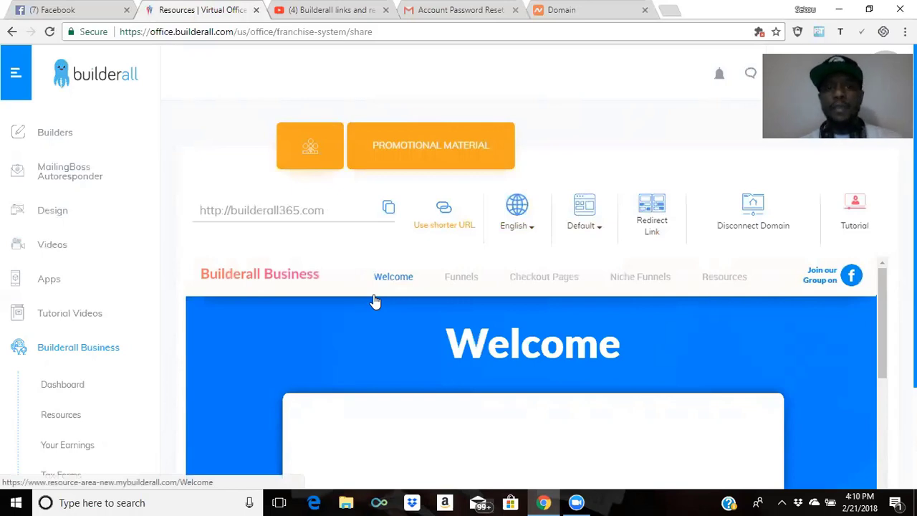
triple_click(286, 210)
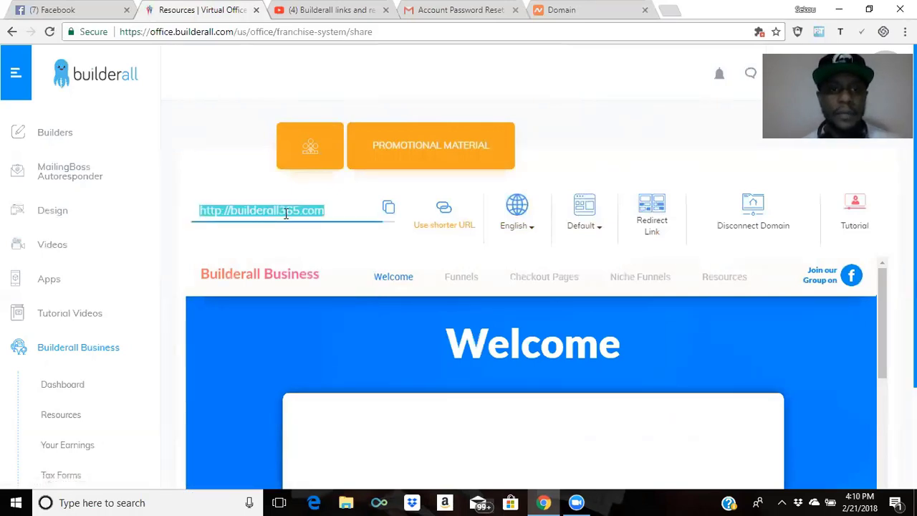
right_click(285, 219)
left_click(301, 222)
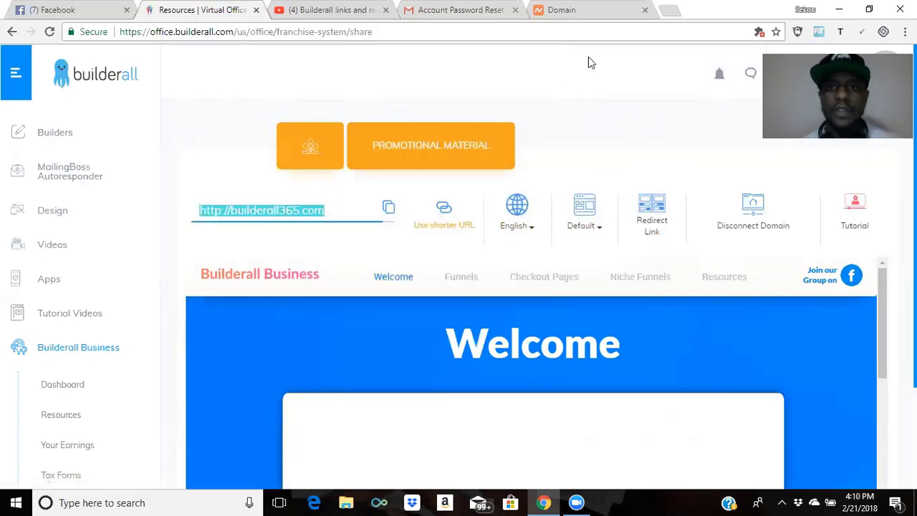
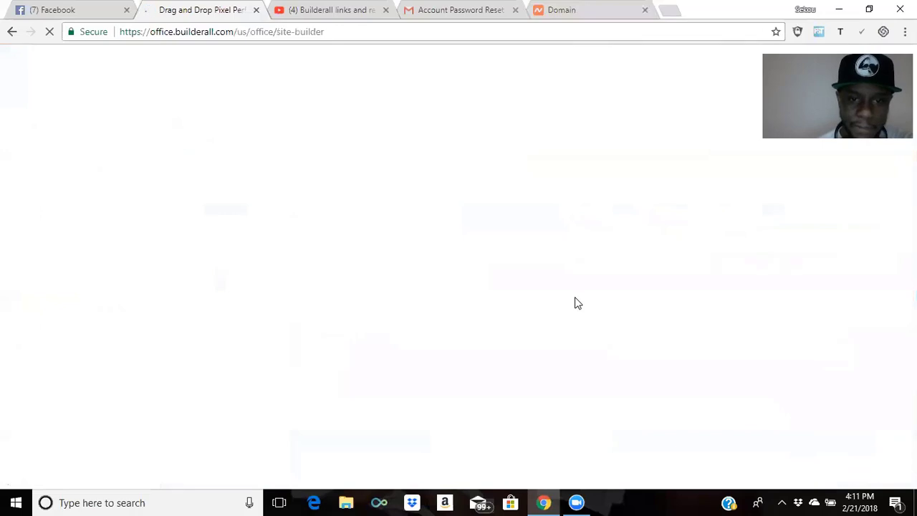
Disconnect the domain from the existing builderall365.com site in the My sites list without transferring it to another site
scroll(582, 297, "down", 3)
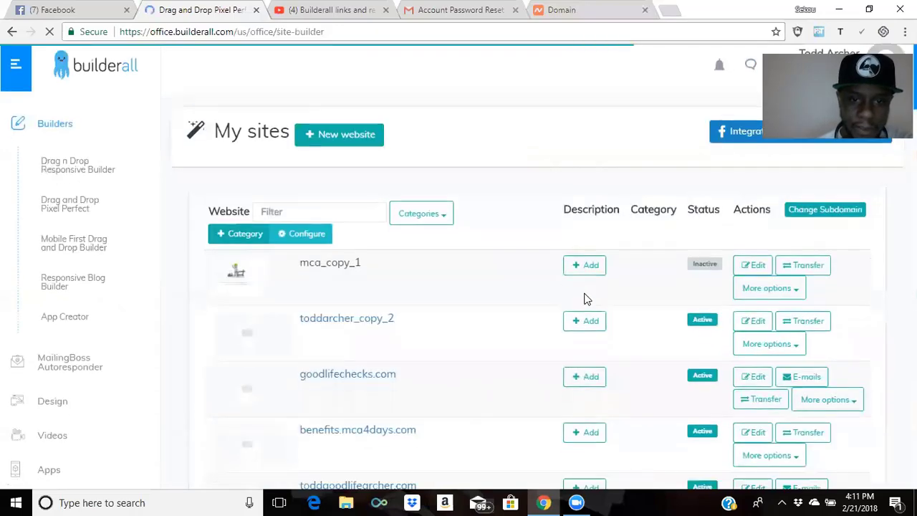
scroll(584, 297, "down", 6)
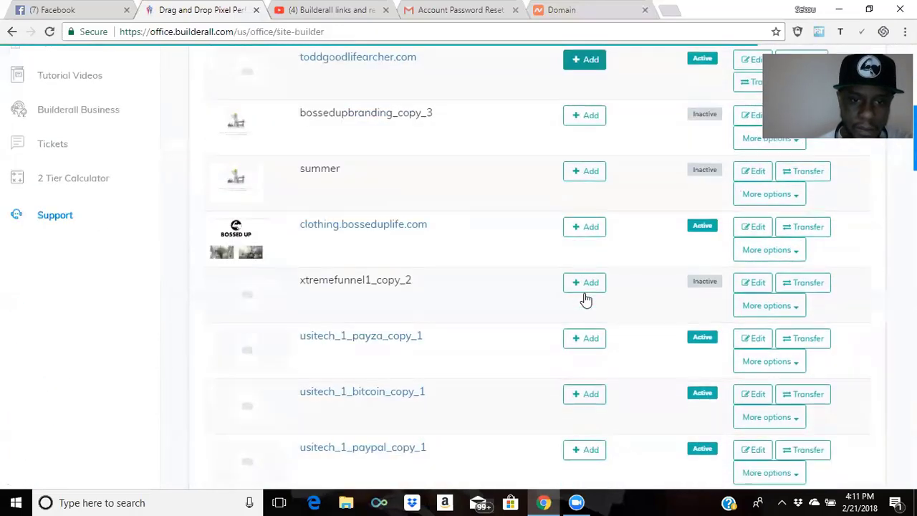
scroll(583, 299, "down", 4)
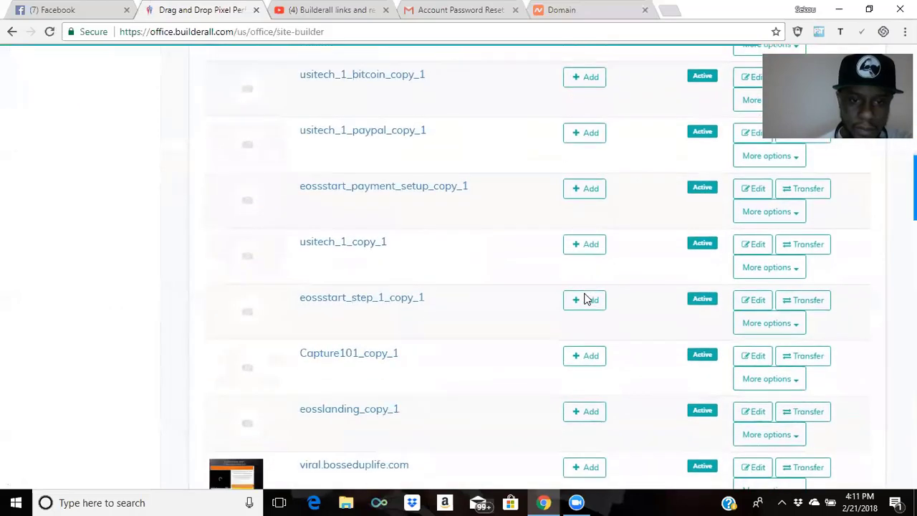
scroll(584, 298, "down", 4)
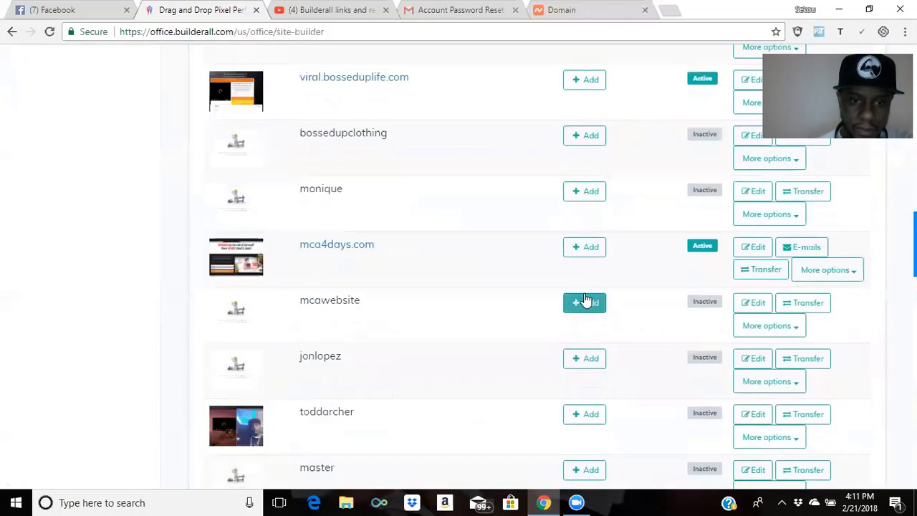
scroll(585, 297, "down", 6)
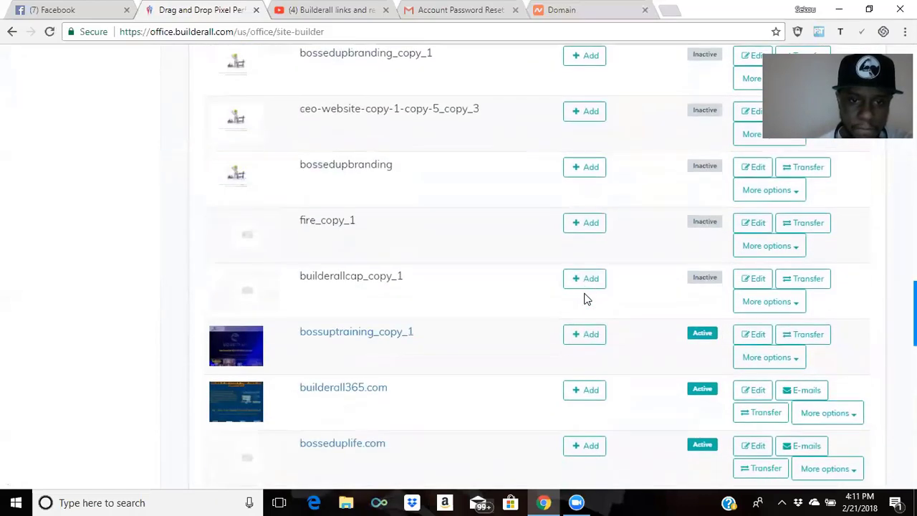
scroll(583, 297, "down", 1)
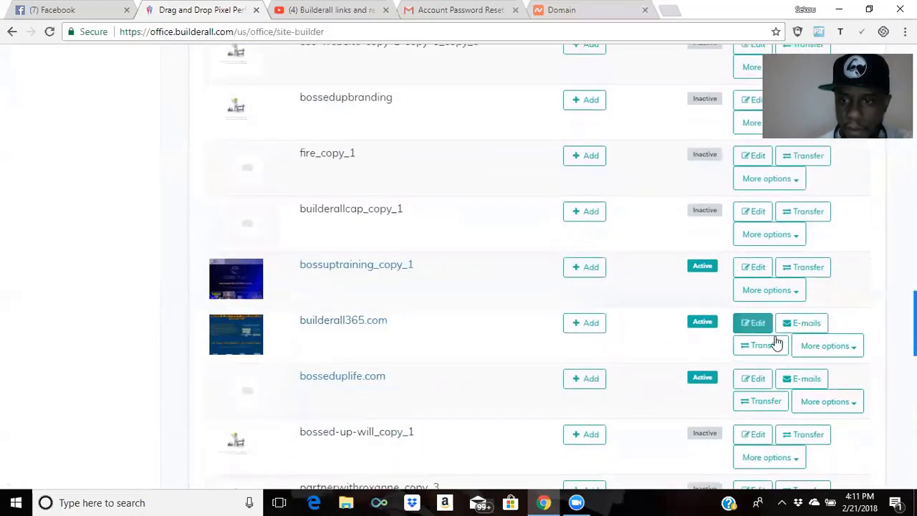
left_click(824, 346)
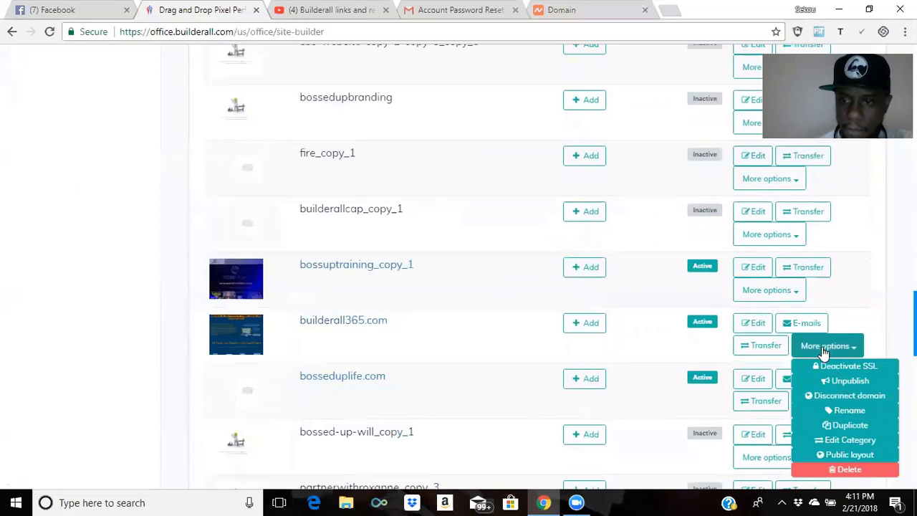
left_click(847, 398)
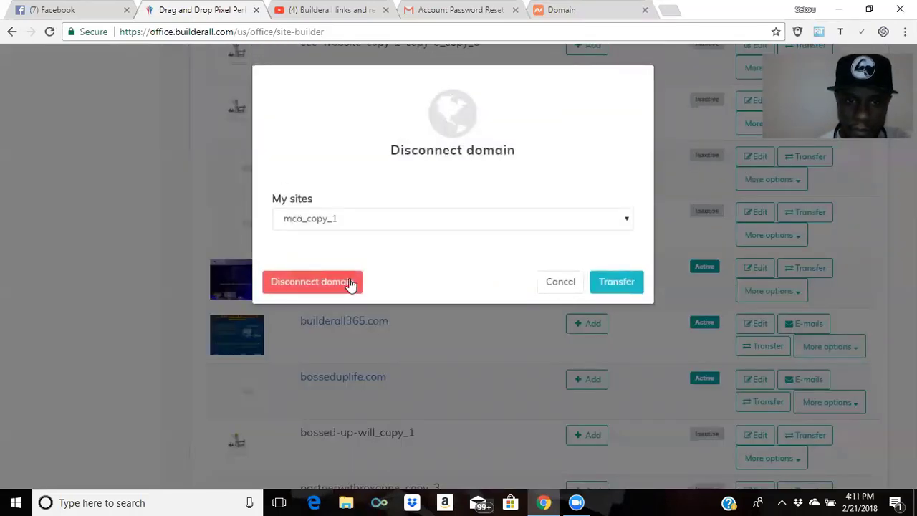
left_click(351, 284)
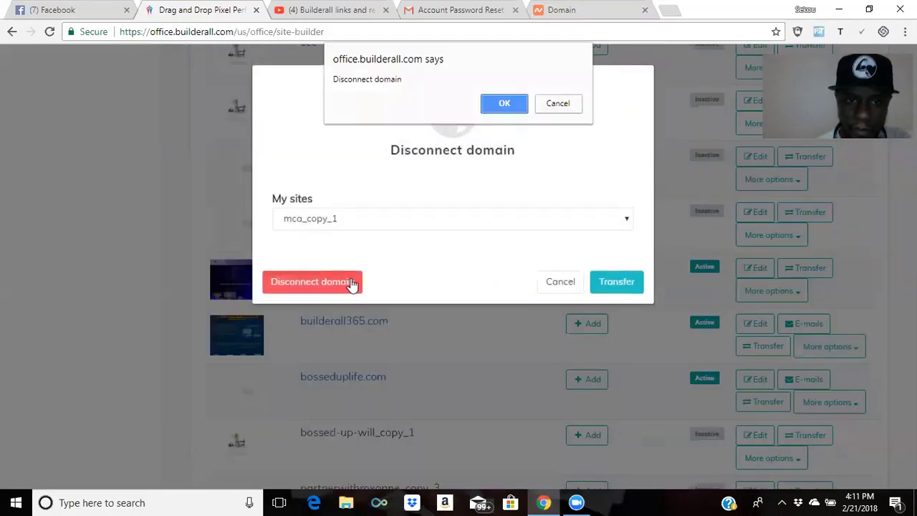
left_click(506, 104)
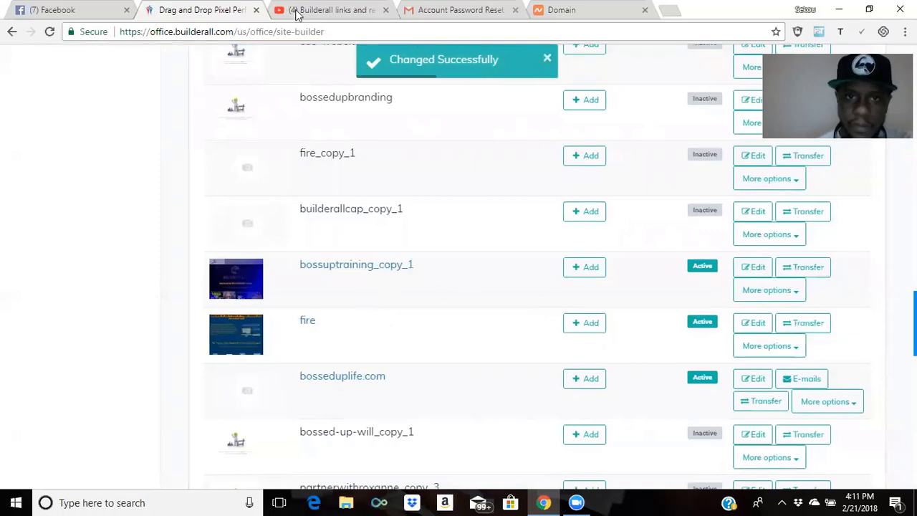
Go back to the Resources page of Builderall Business
scroll(244, 139, "up", 20)
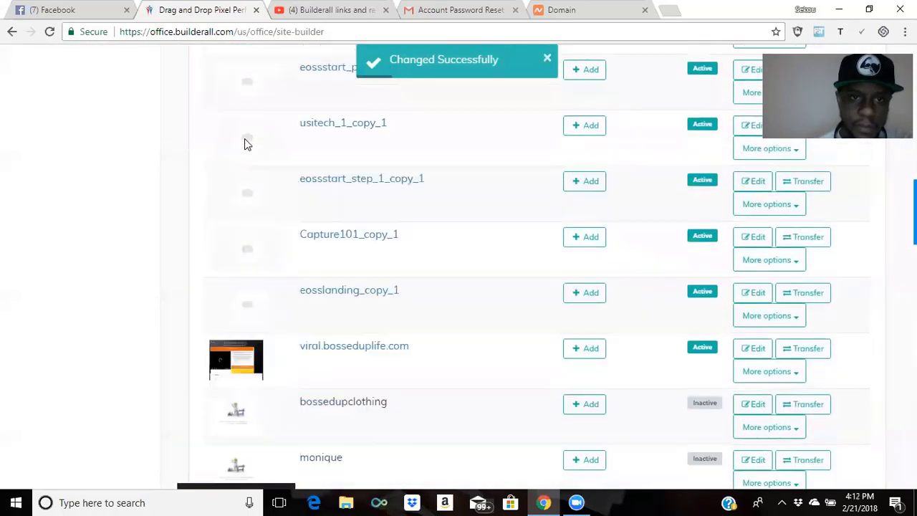
scroll(117, 168, "up", 5)
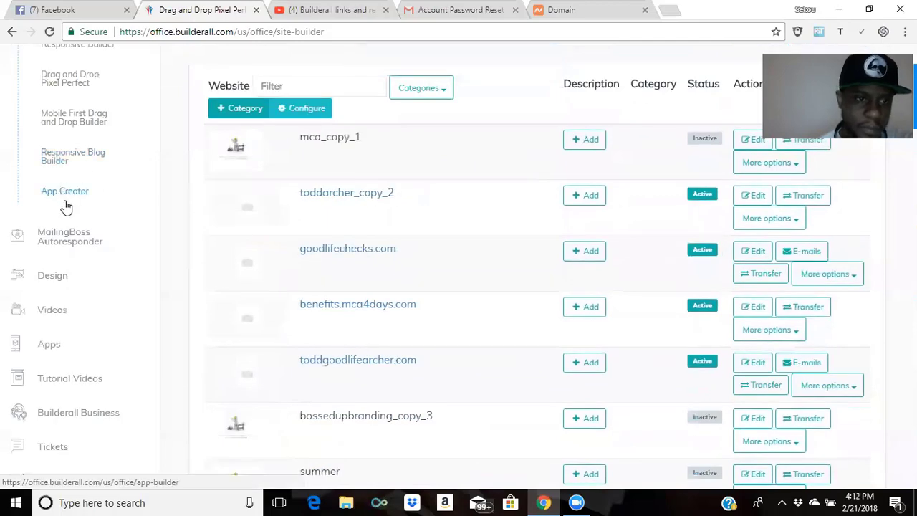
scroll(67, 215, "down", 3)
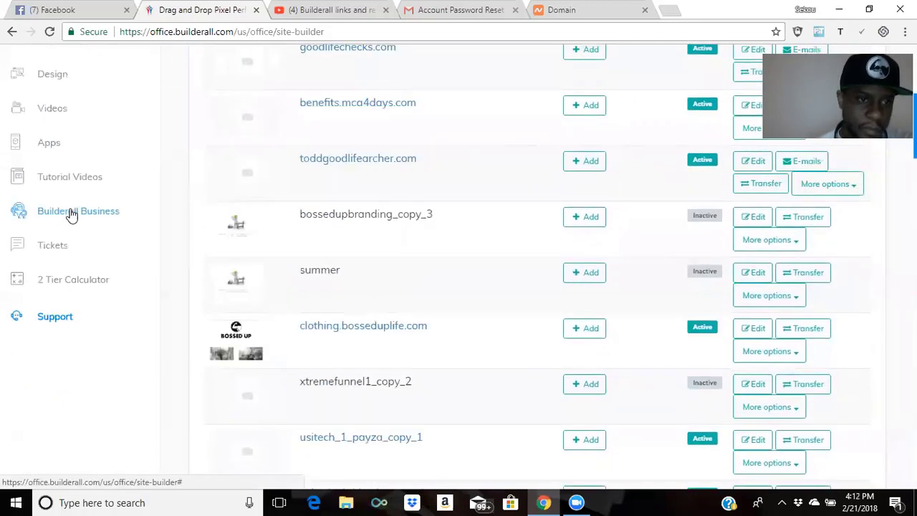
left_click(72, 215)
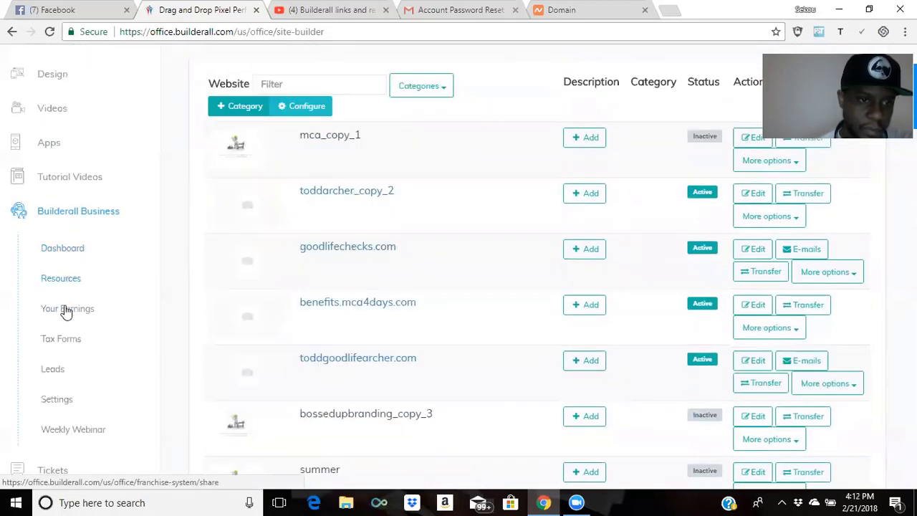
left_click(63, 286)
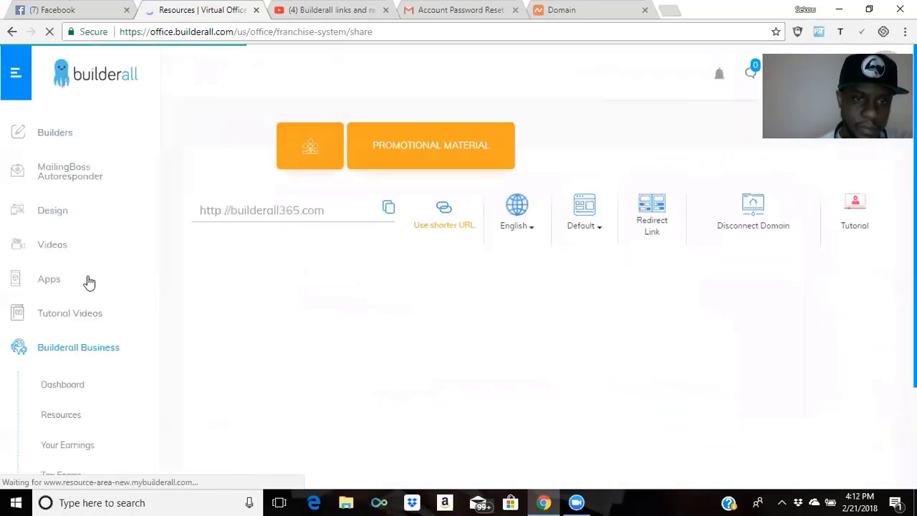
left_click(286, 210)
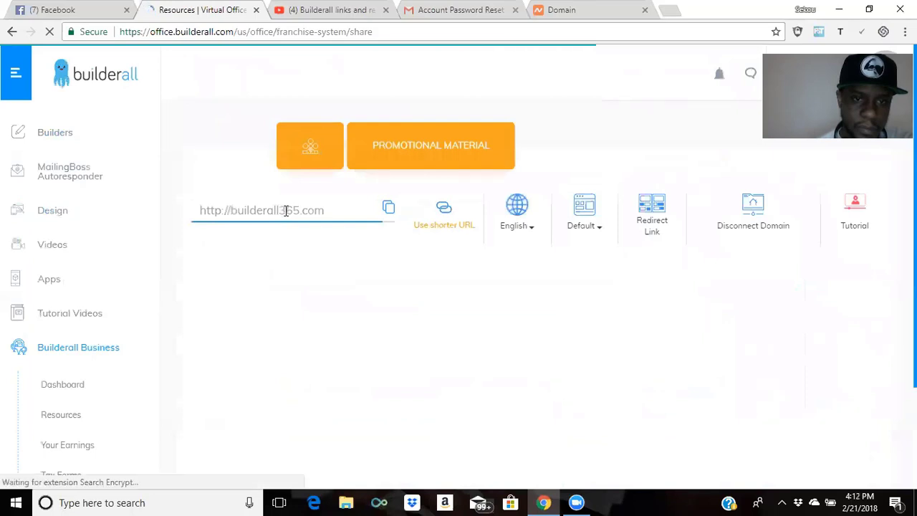
triple_click(286, 210)
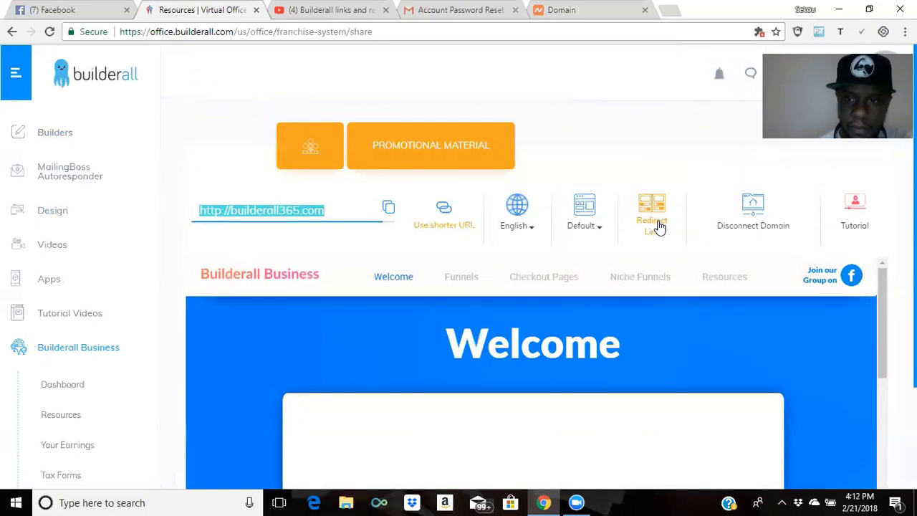
left_click(298, 212)
triple_click(298, 212)
key("ctrl+c")
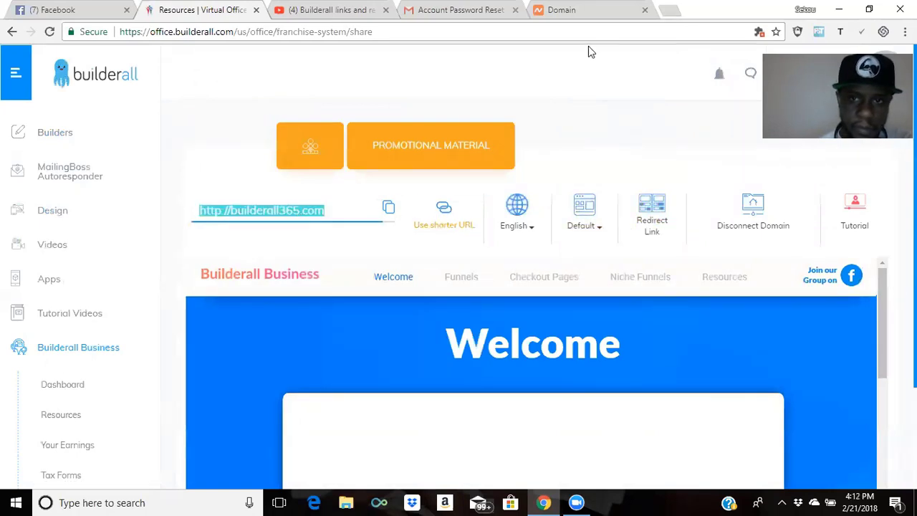
left_click(672, 10)
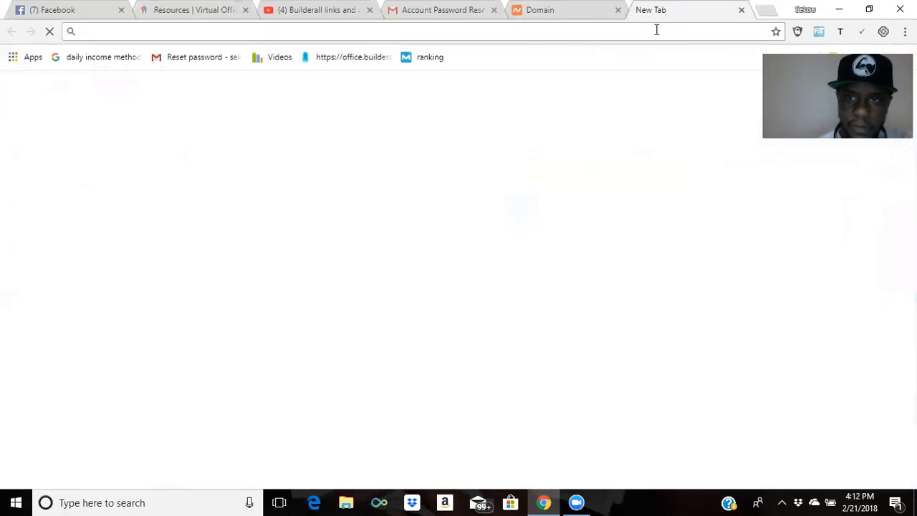
right_click(656, 30)
left_click(690, 93)
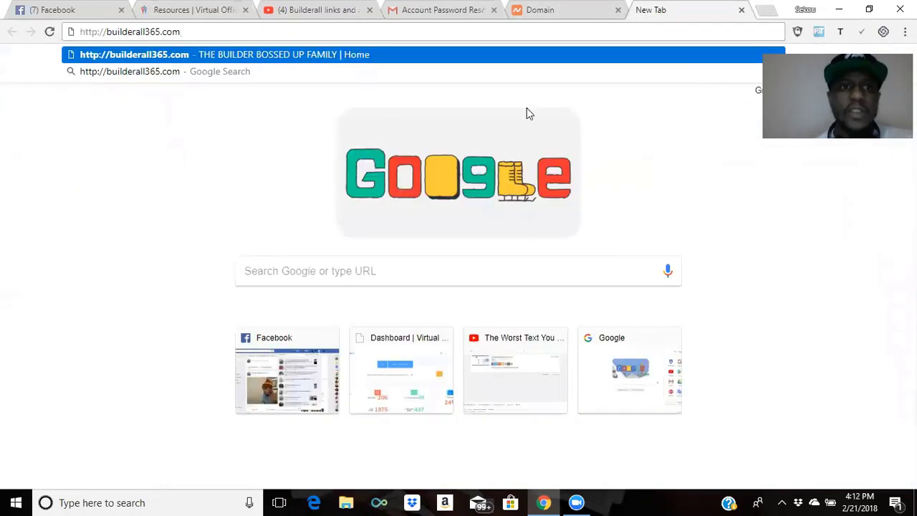
key("Return")
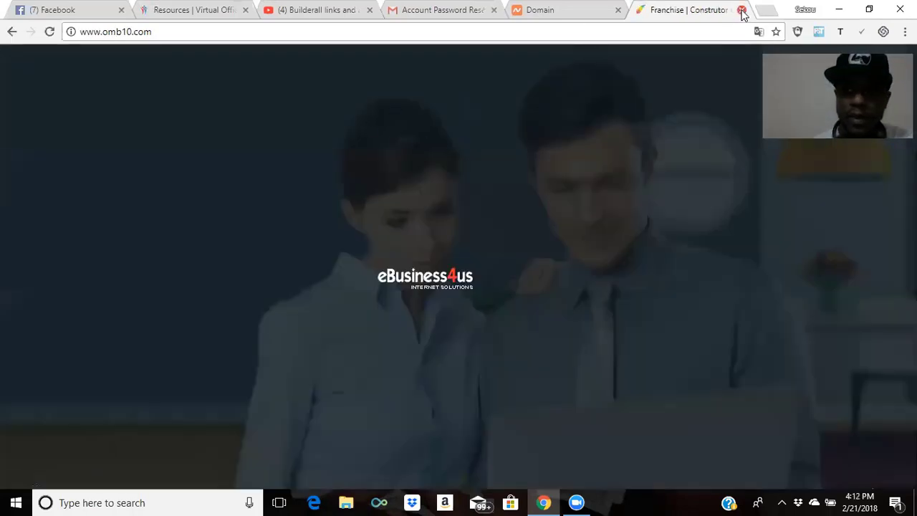
left_click(739, 11)
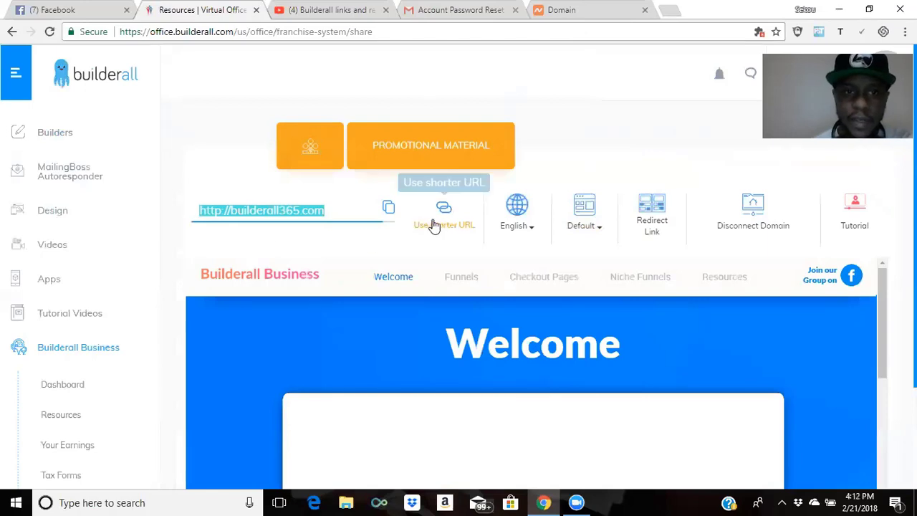
Disconnect builderall365.com from the promotional link and choose the Long Sales Page funnel as the promoted page
left_click(752, 228)
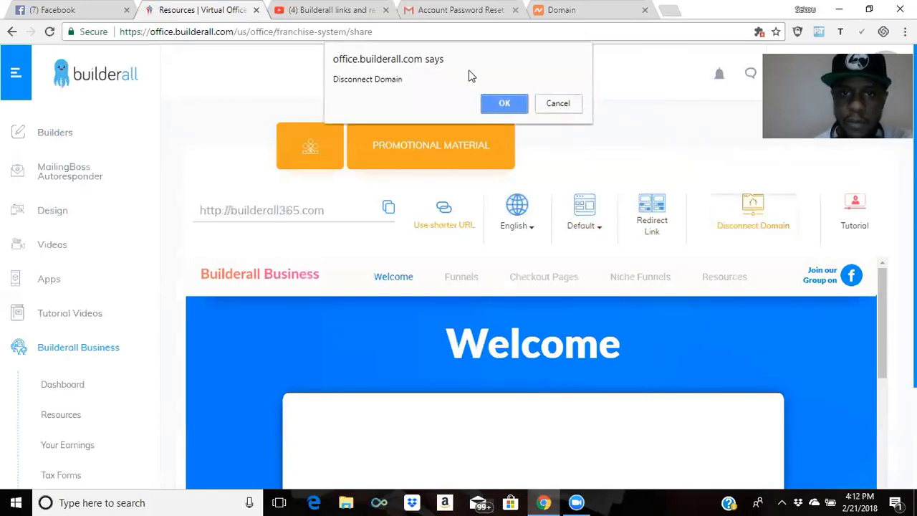
left_click(499, 105)
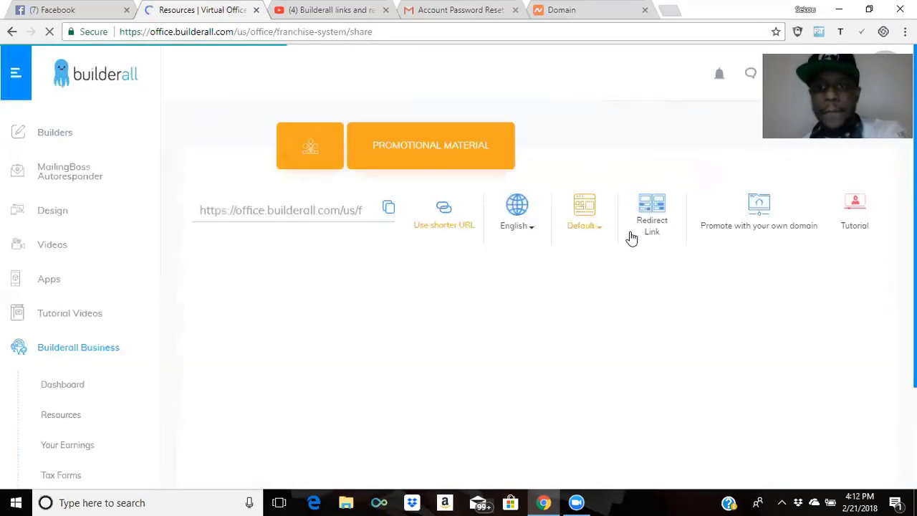
left_click(585, 225)
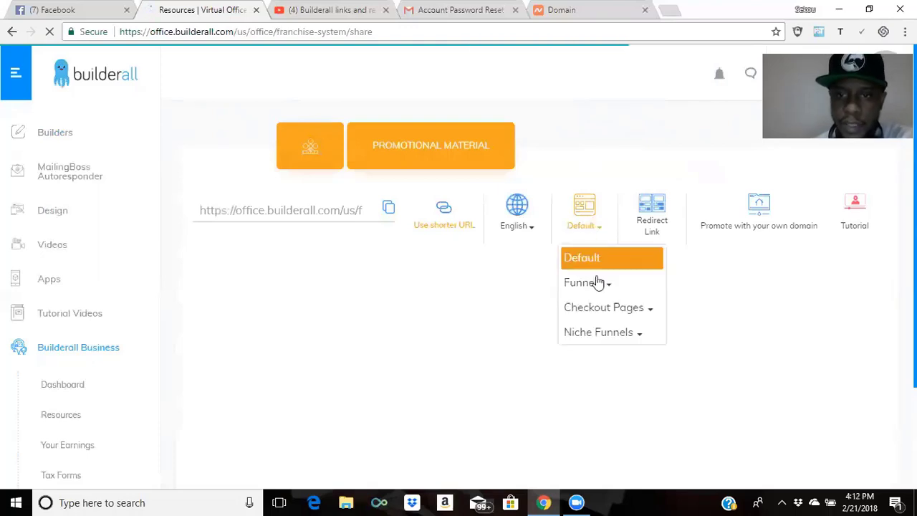
left_click(600, 284)
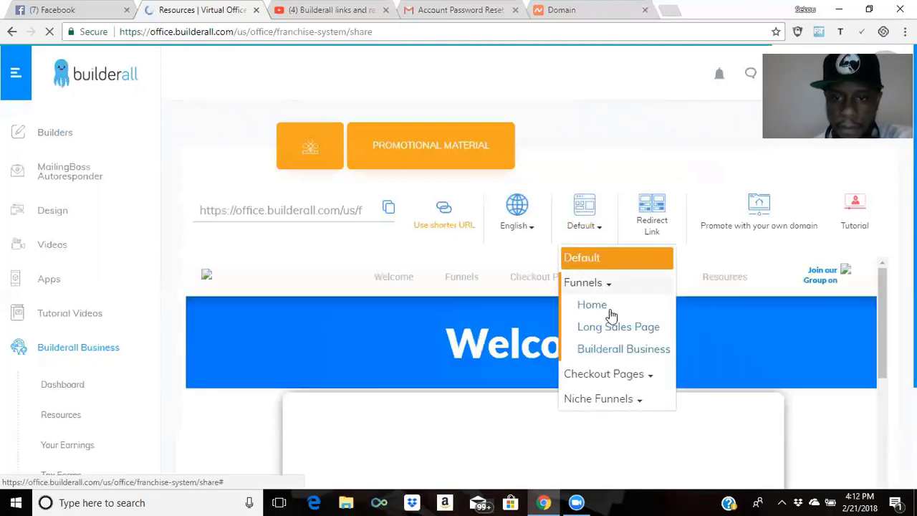
left_click(610, 327)
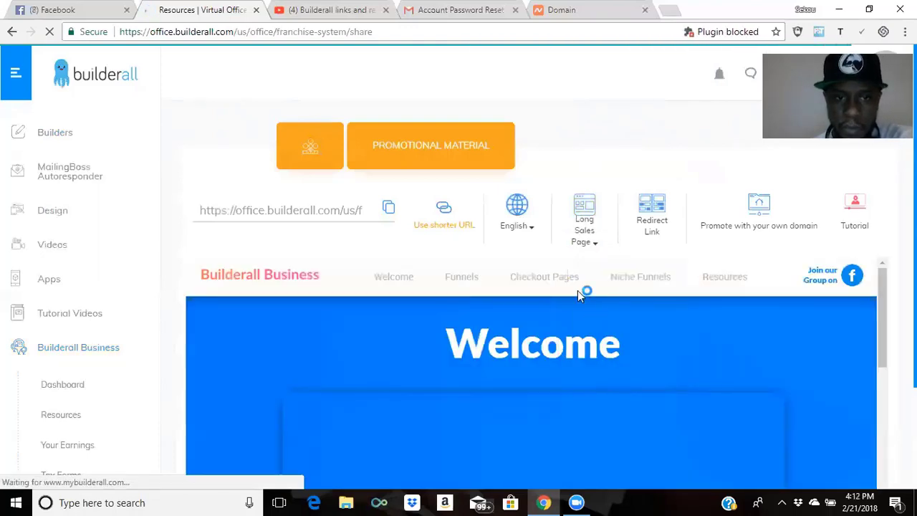
left_click(570, 288)
Open the own-domain promotion form, check the custom nameservers of builderall365.com in Namecheap, and return to Builderall
left_click(749, 226)
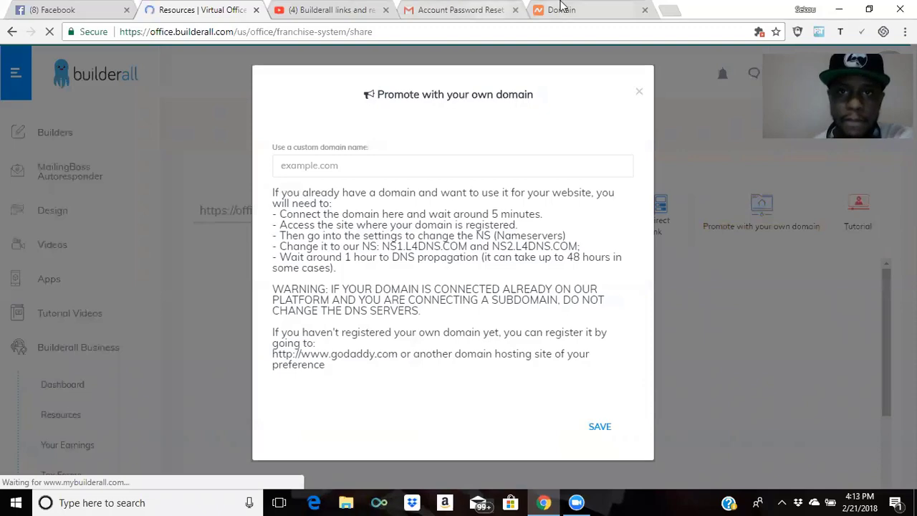
left_click(561, 10)
scroll(405, 252, "down", 4)
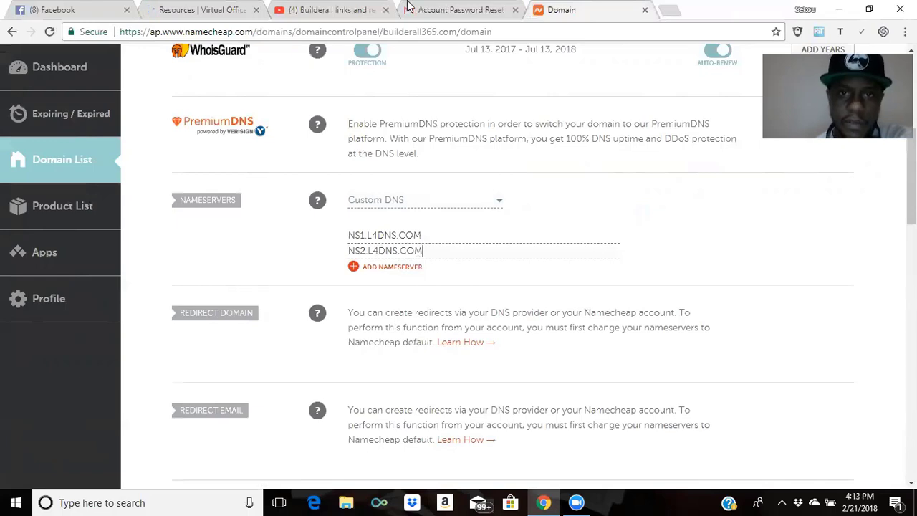
left_click(181, 9)
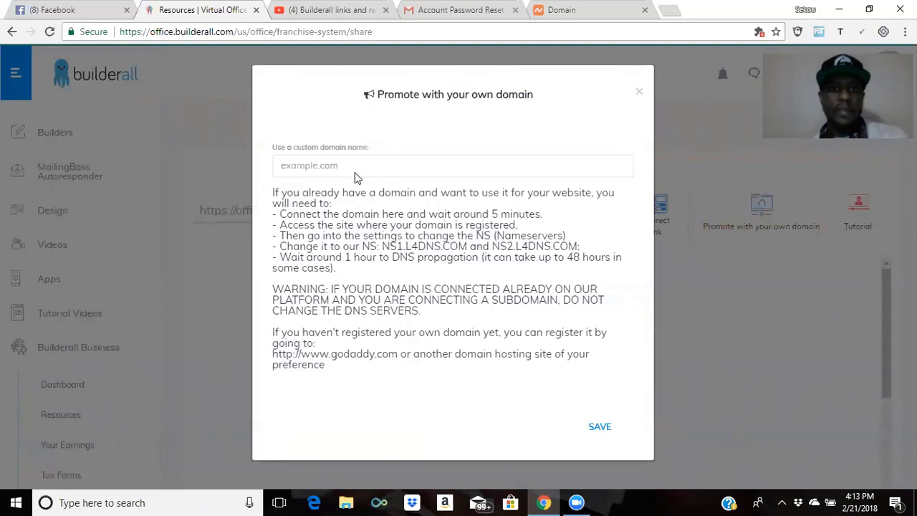
Enter builderall365.com as the custom domain name for promotion and save it
left_click(450, 162)
left_click(577, 352)
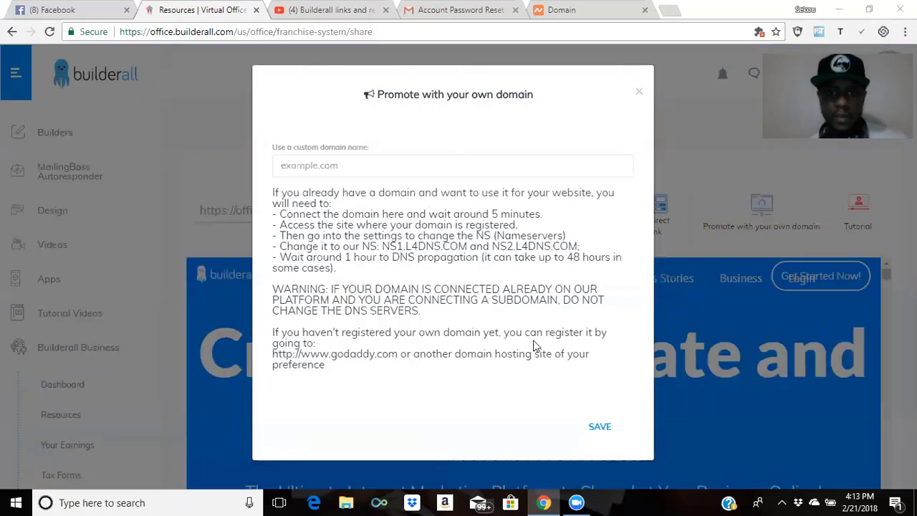
left_click(395, 164)
left_click(423, 185)
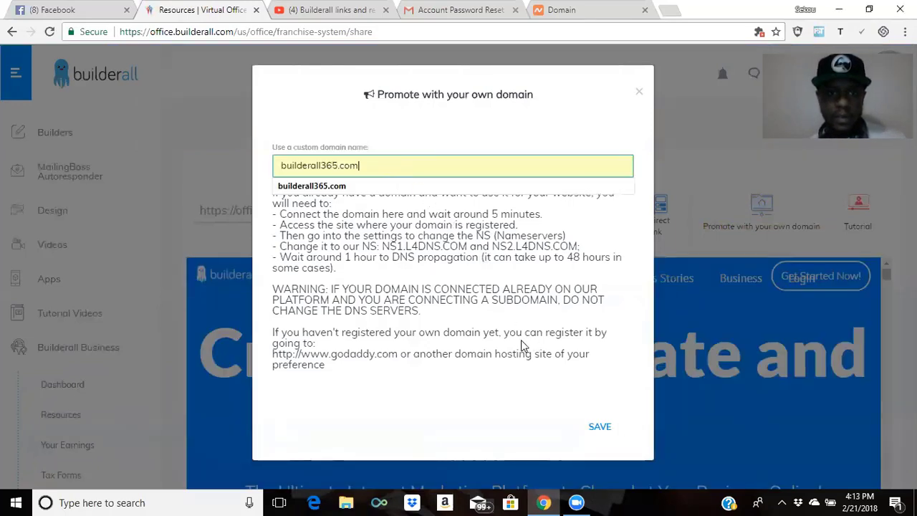
left_click(452, 184)
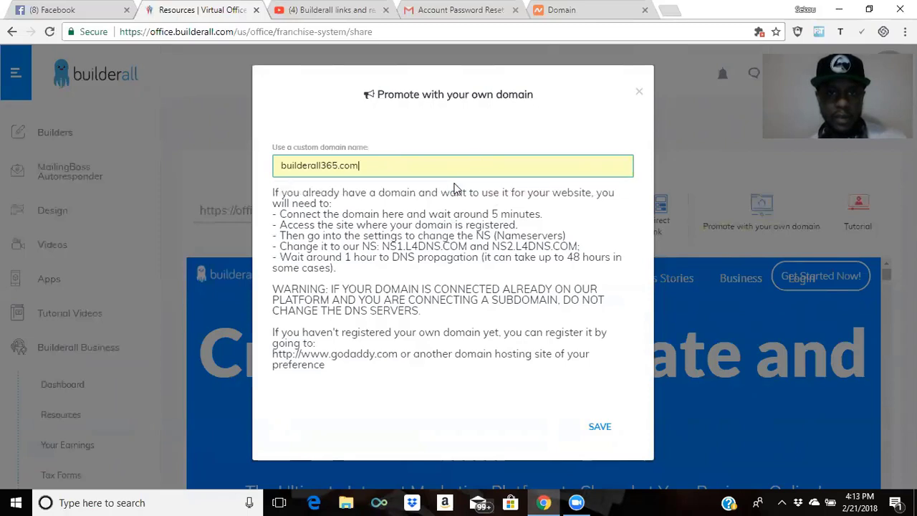
left_click(599, 427)
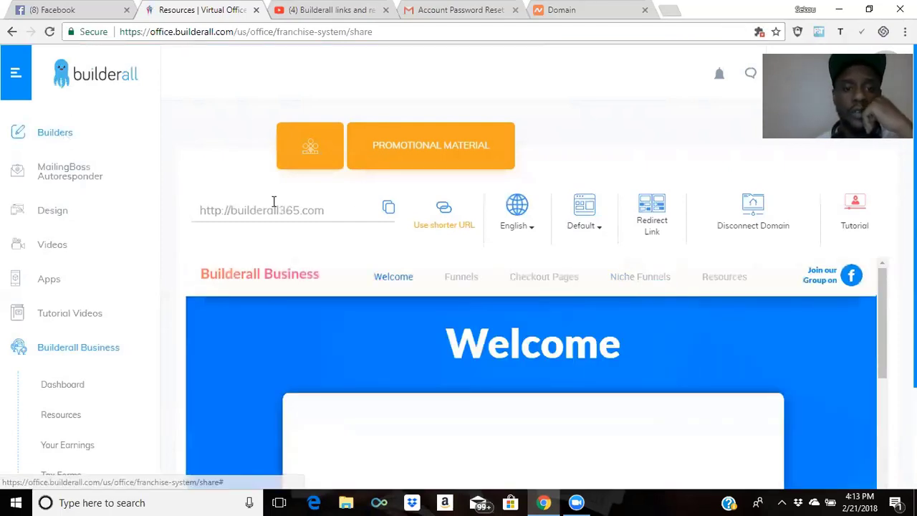
left_click(296, 210)
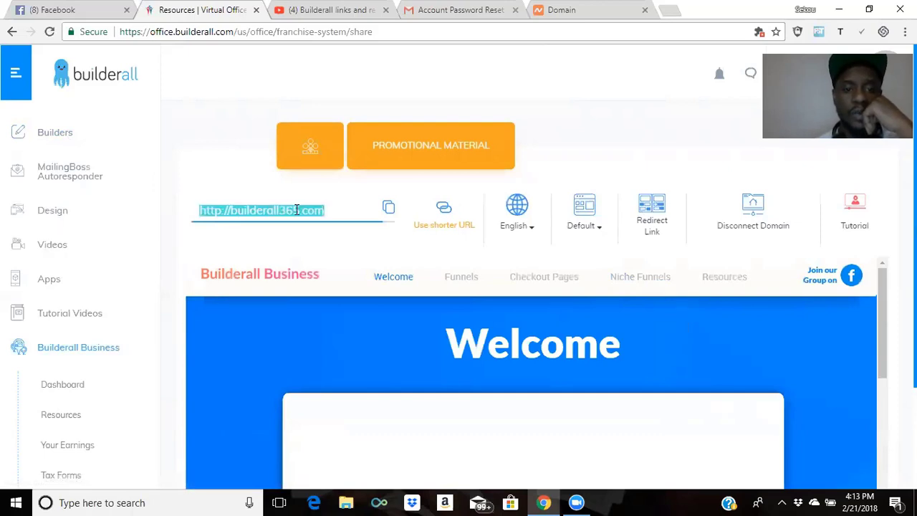
right_click(297, 209)
left_click(322, 228)
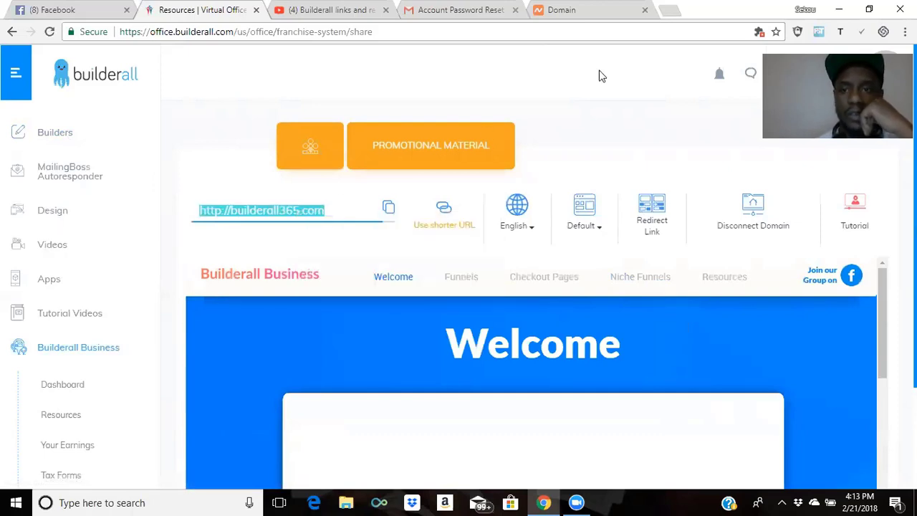
left_click(668, 10)
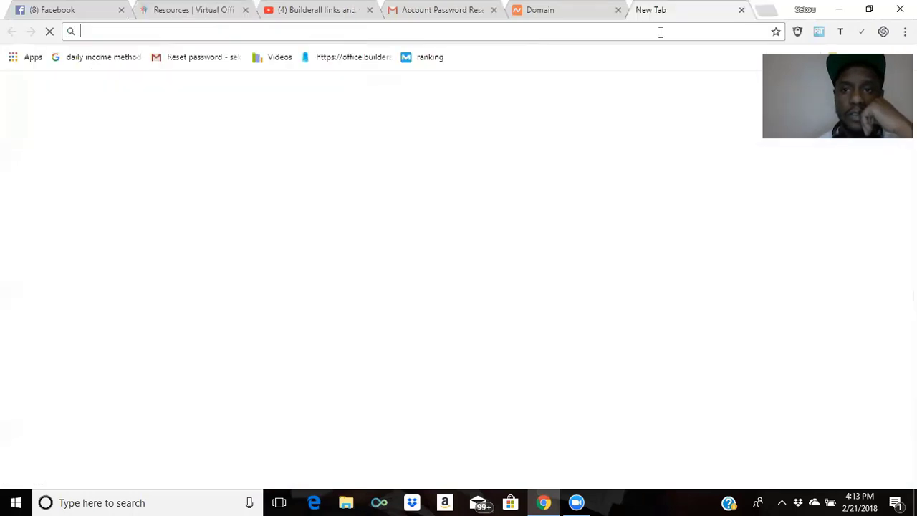
right_click(660, 32)
left_click(694, 96)
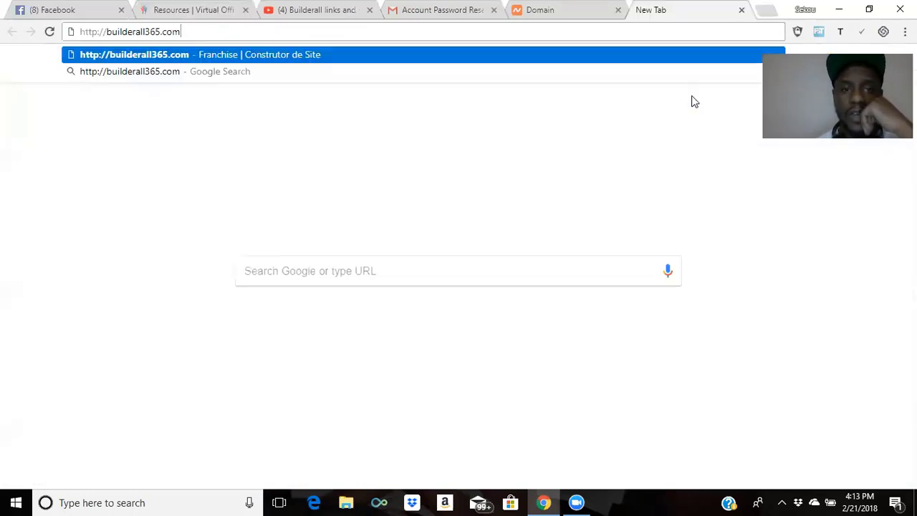
key("Return")
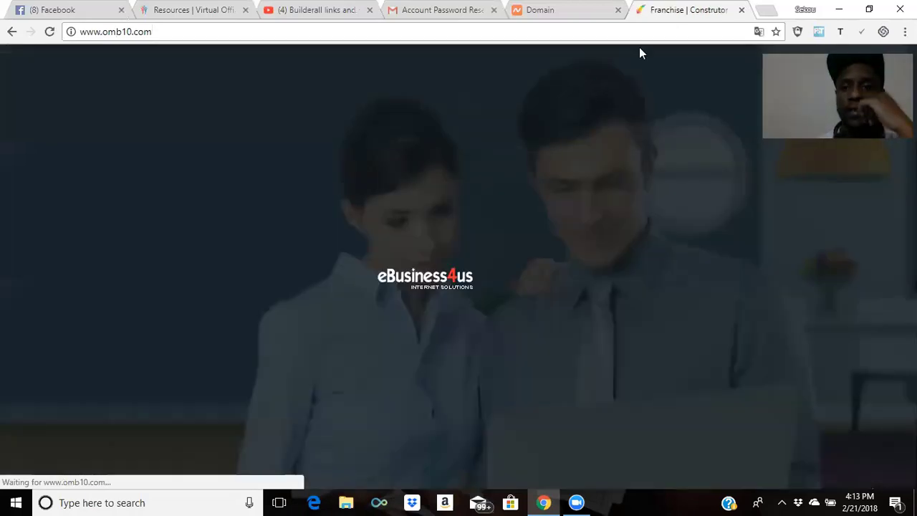
left_click(741, 11)
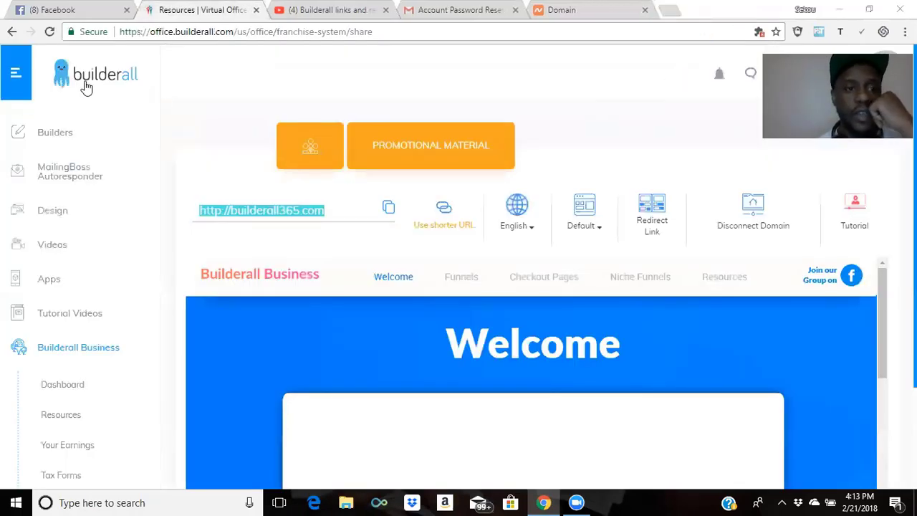
Open the site list of the Drag and Drop Pixel Perfect builder and bring up the custom domain form for mca_copy_1
left_click(65, 134)
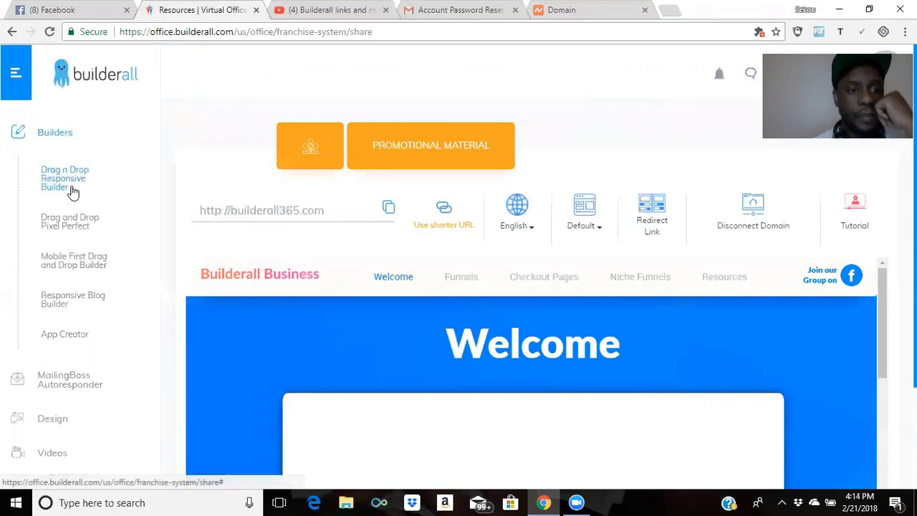
left_click(72, 221)
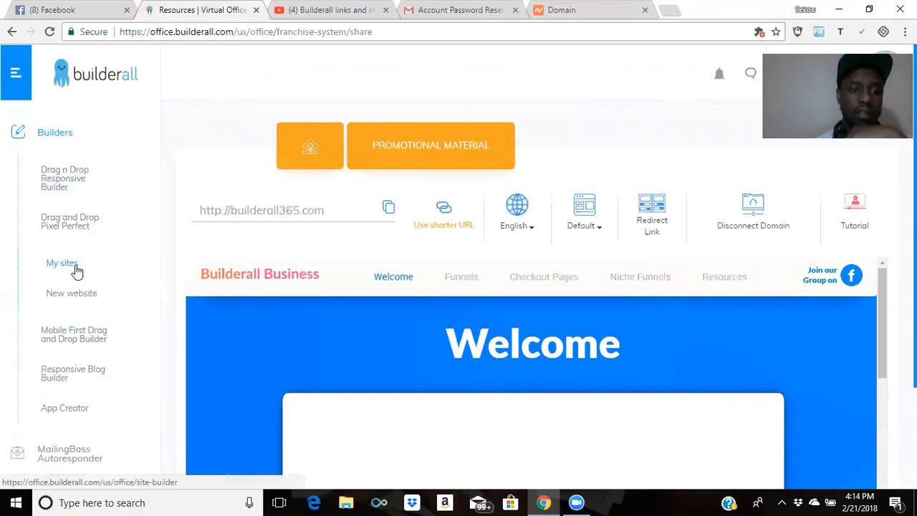
left_click(71, 266)
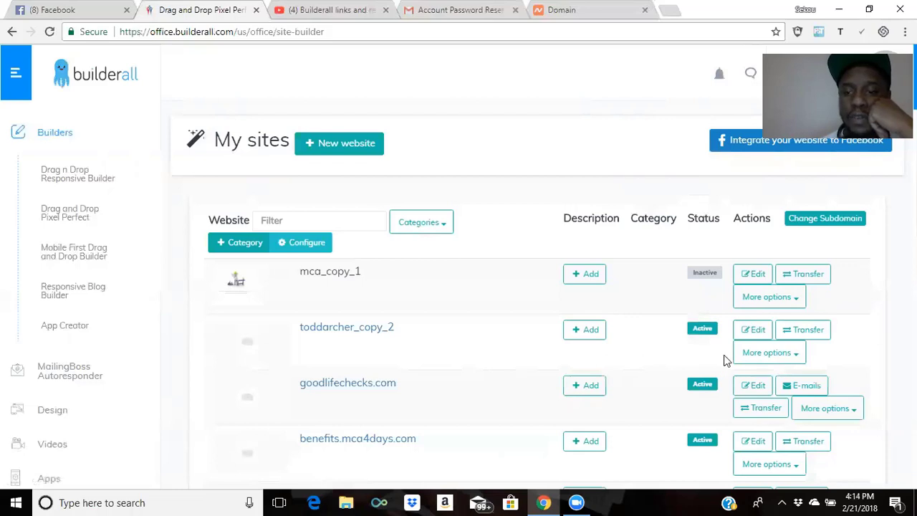
scroll(725, 360, "down", 1)
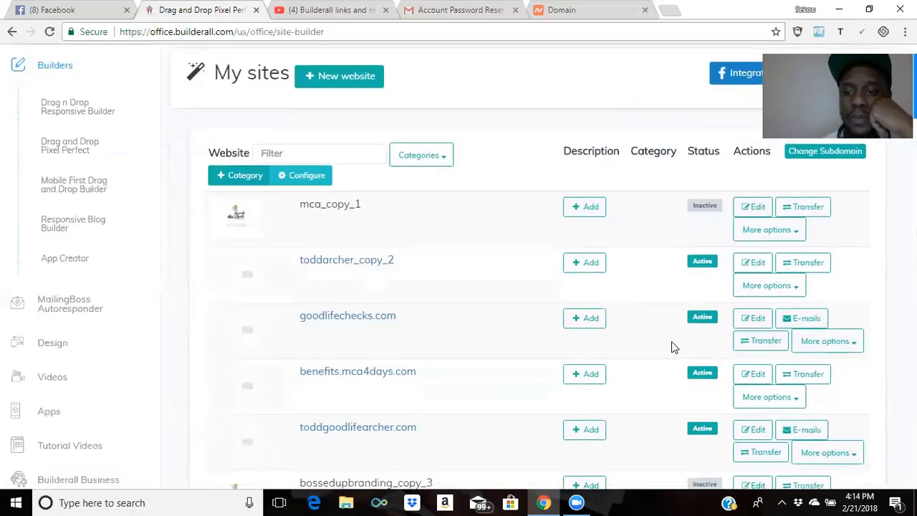
left_click(765, 229)
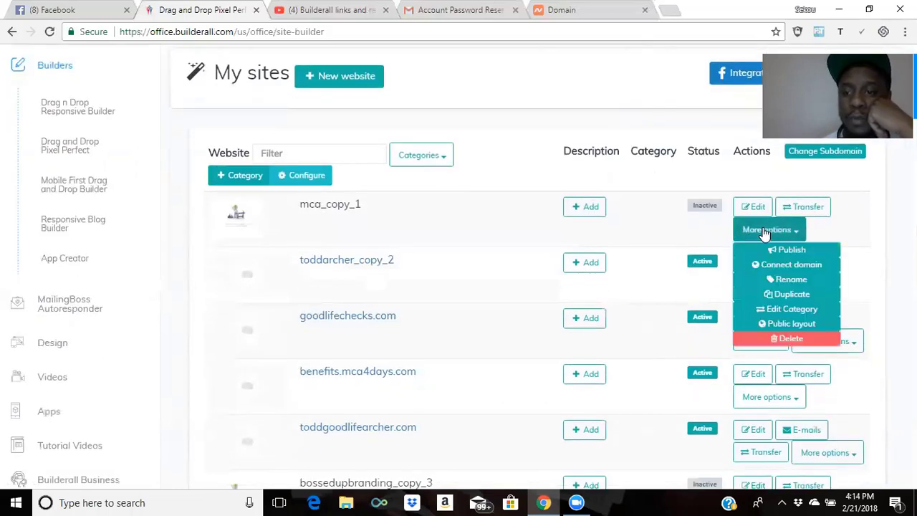
left_click(776, 270)
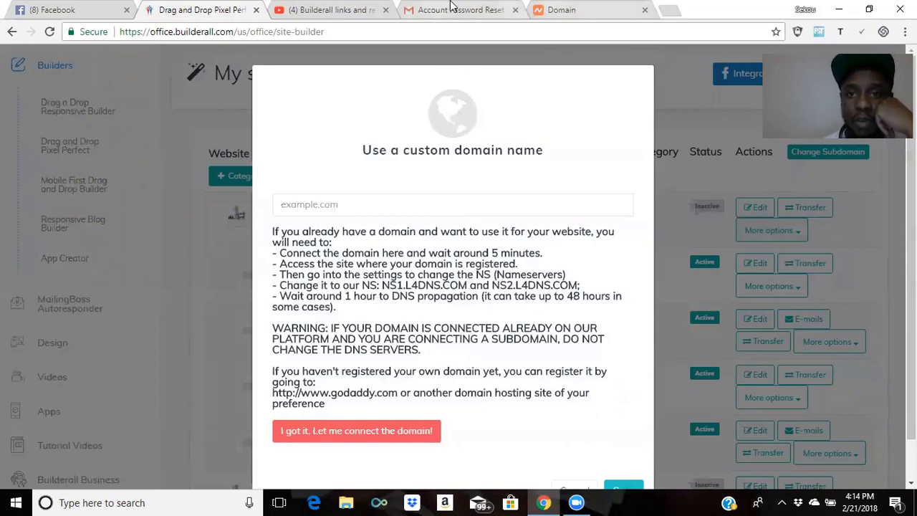
Check the custom nameservers of builderall365.com in Namecheap, return to Builderall, and dismiss the custom domain form
key("ctrl+5")
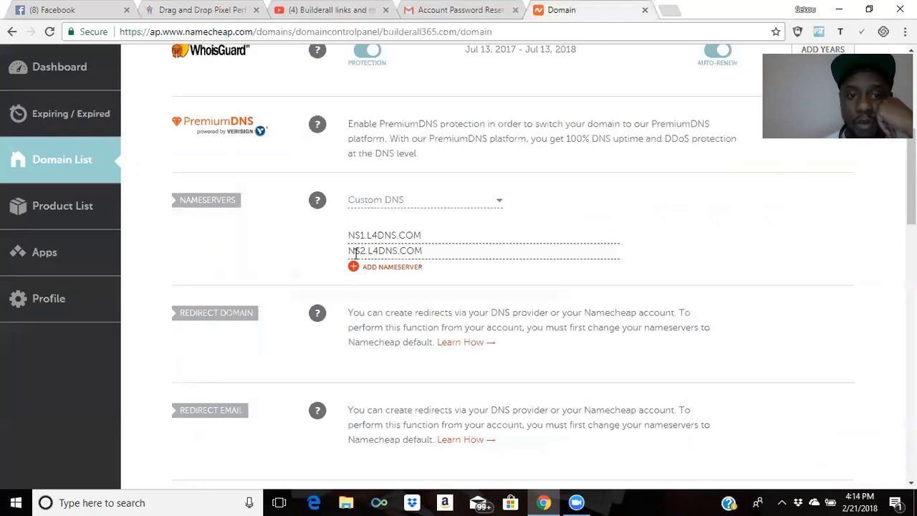
left_click(469, 10)
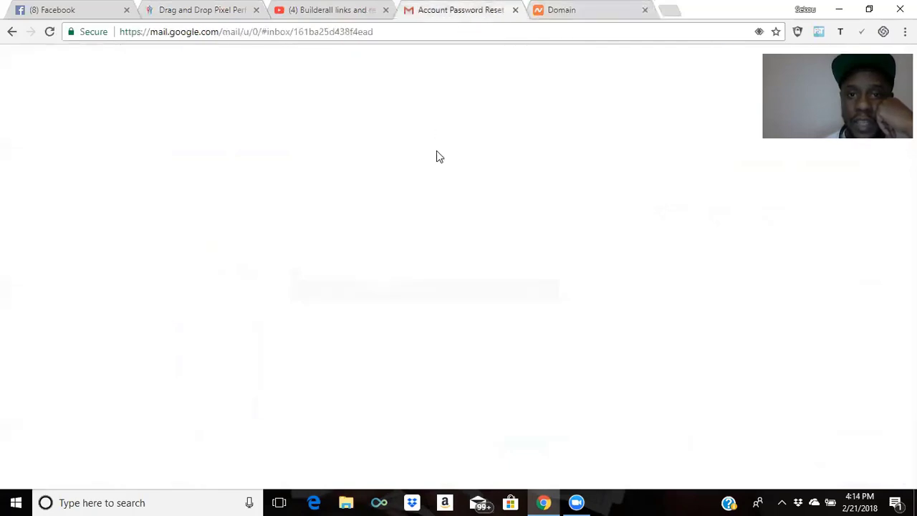
key("ctrl+2")
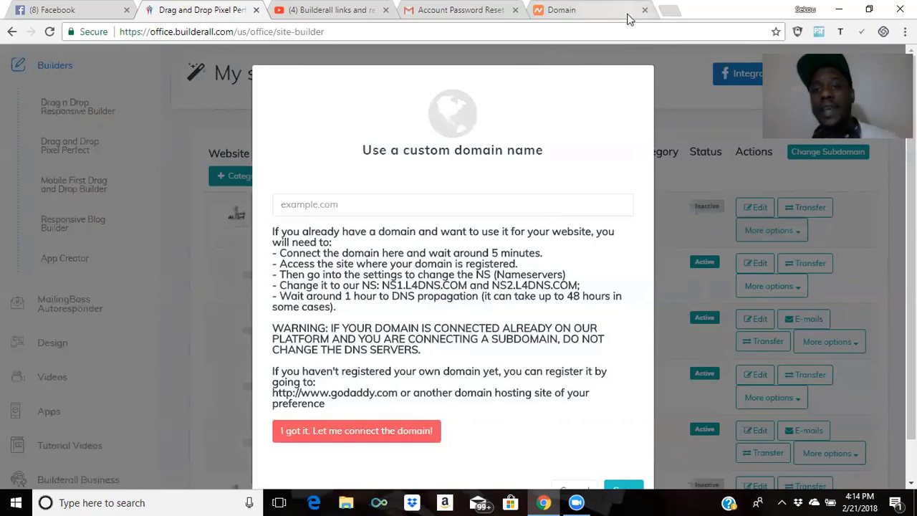
left_click(717, 127)
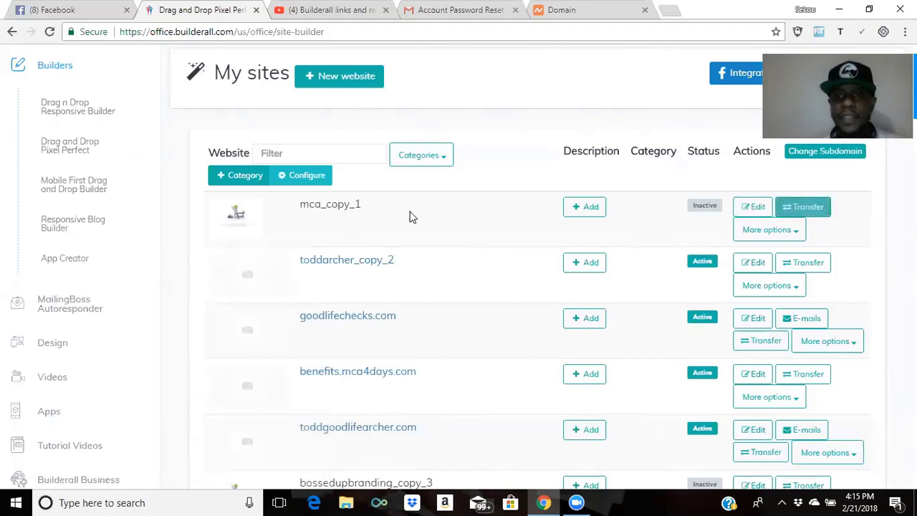
Reopen the custom domain form for the mca_copy_1 site
left_click(767, 236)
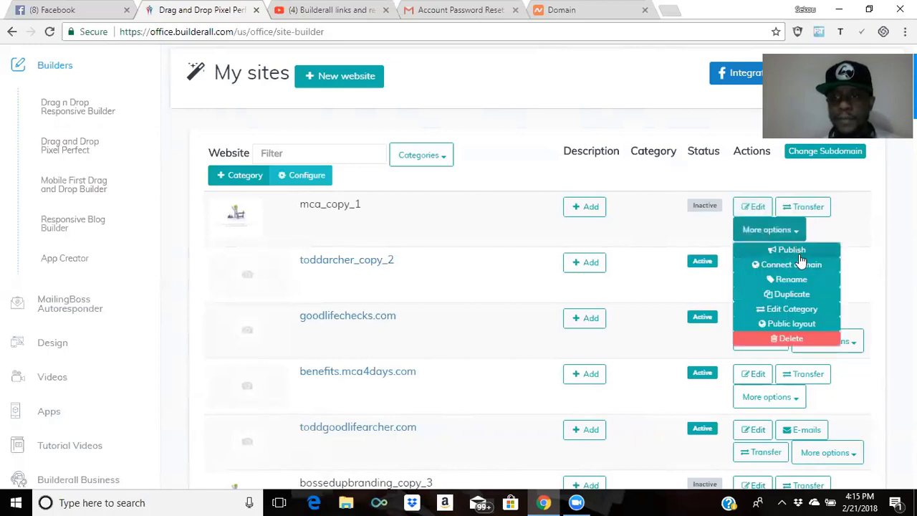
left_click(795, 263)
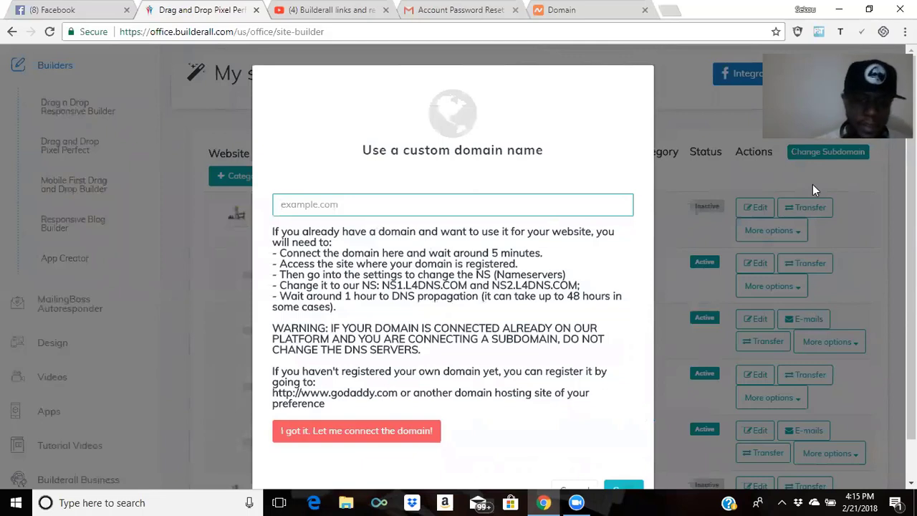
type("info")
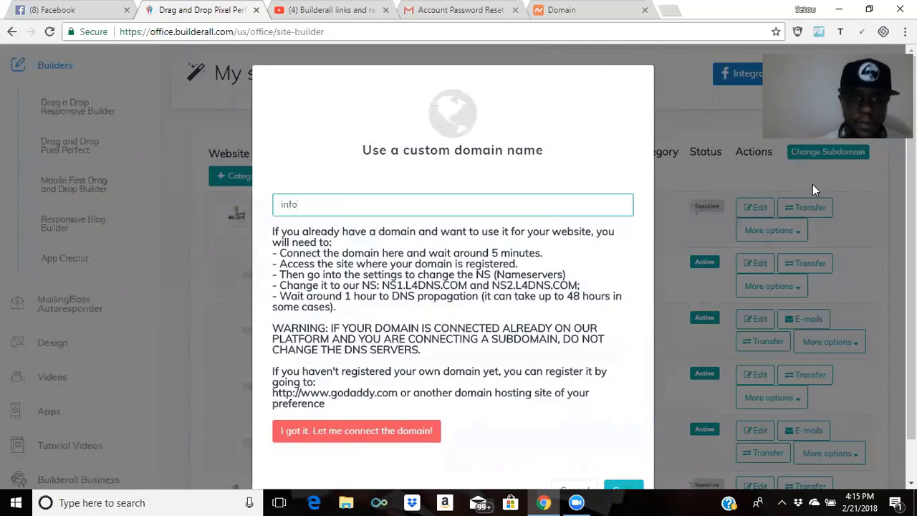
key("BackSpace")
key("BackSpace")
key("BackSpace")
key("BackSpace")
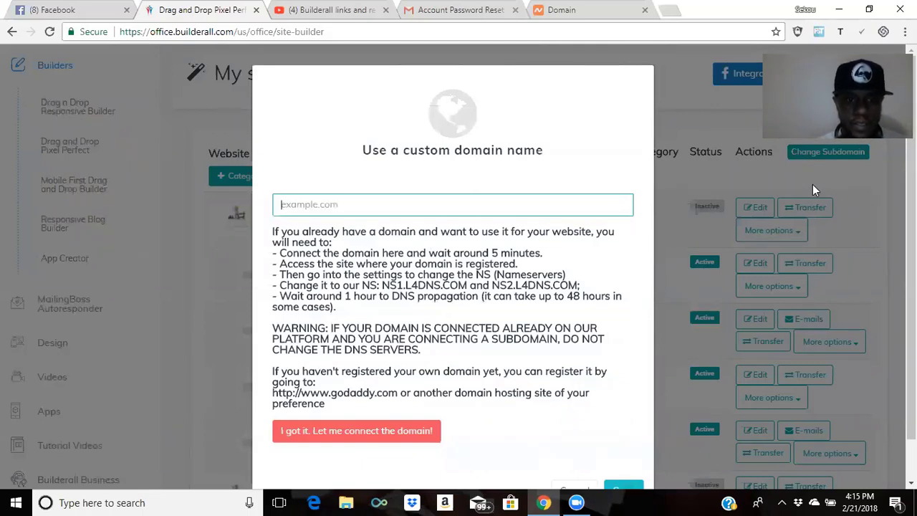
Enter test.toddgoodlifearcher.com as the site's custom domain name, acknowledge the connection instructions, and save it
type("test")
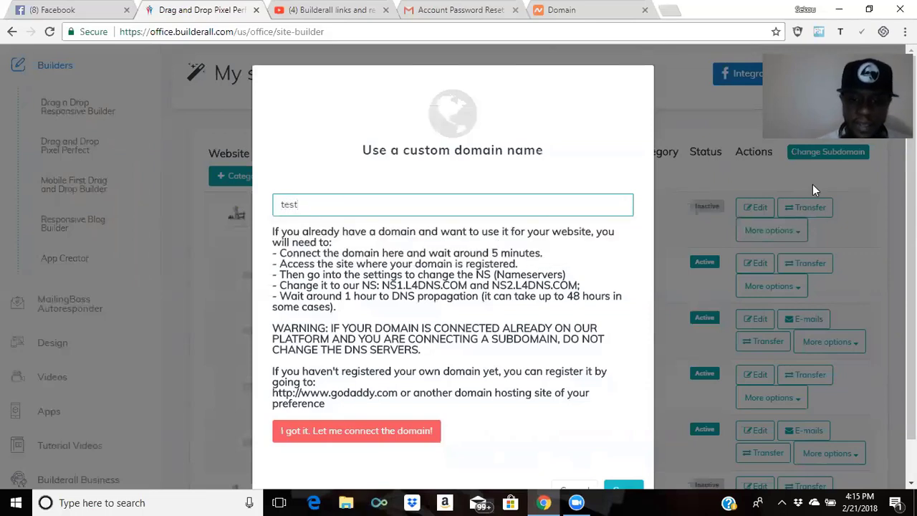
type(".todda")
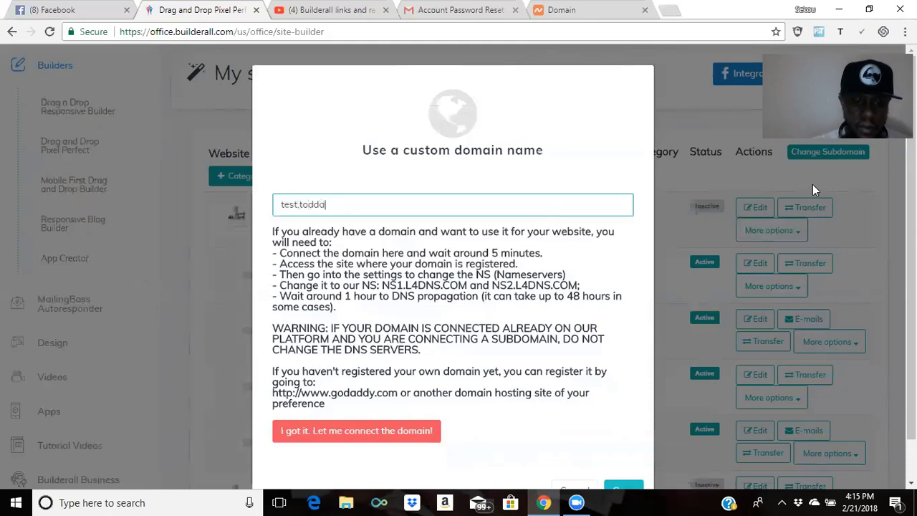
key("BackSpace")
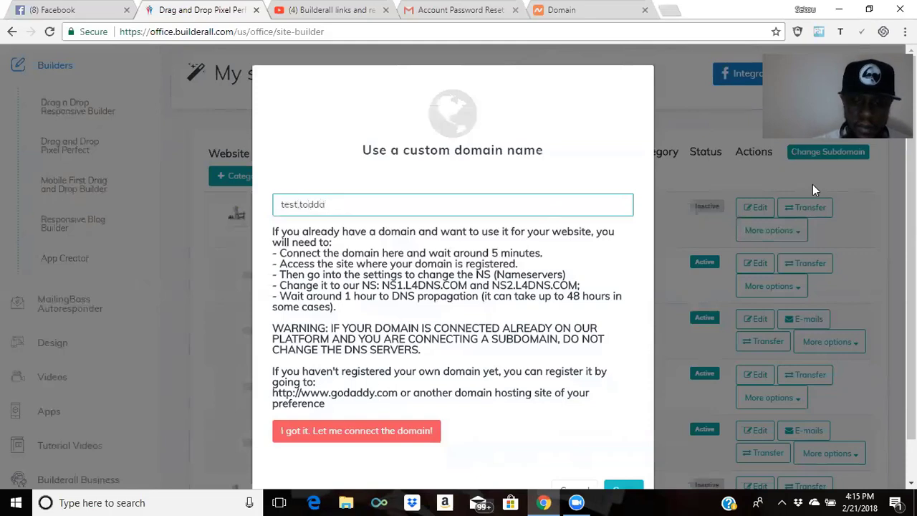
type("goodlife")
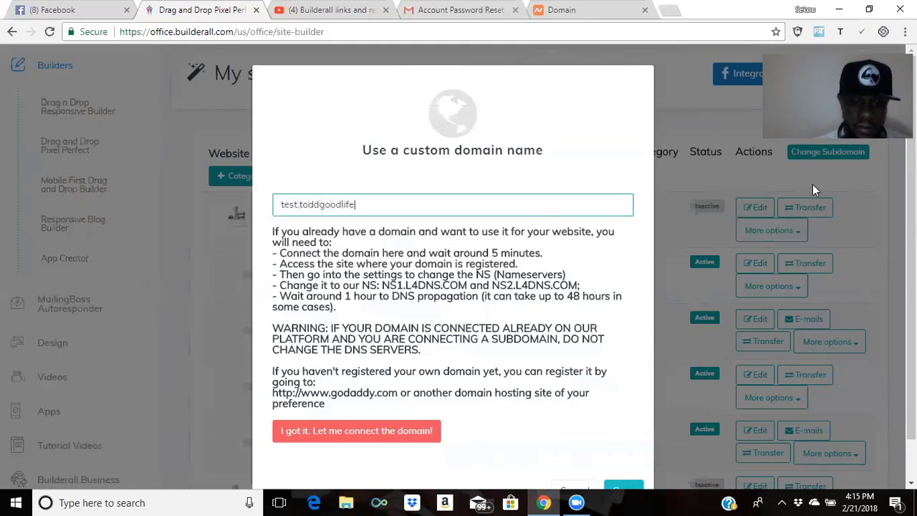
type("archer.co")
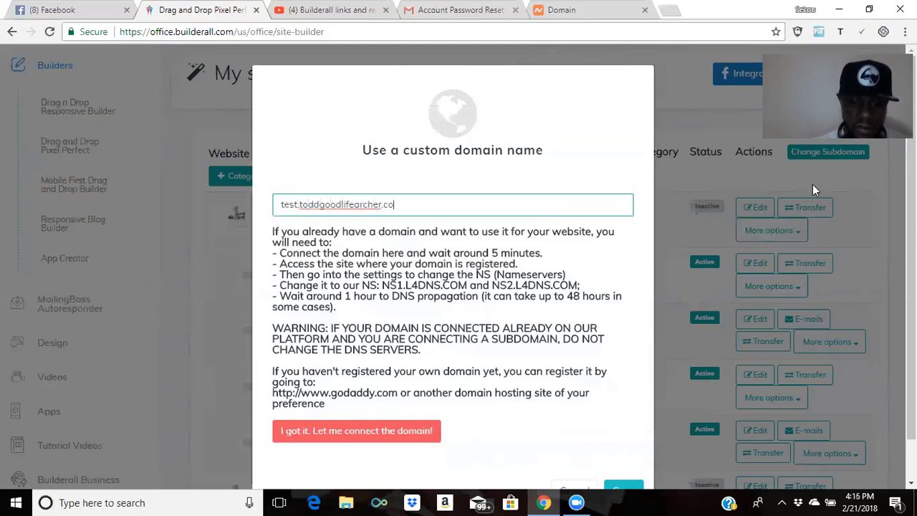
type("m")
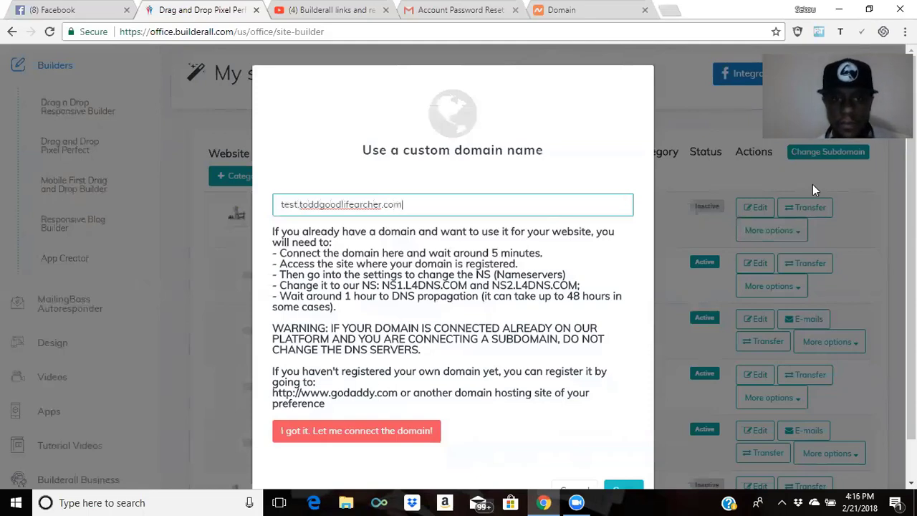
left_click(358, 431)
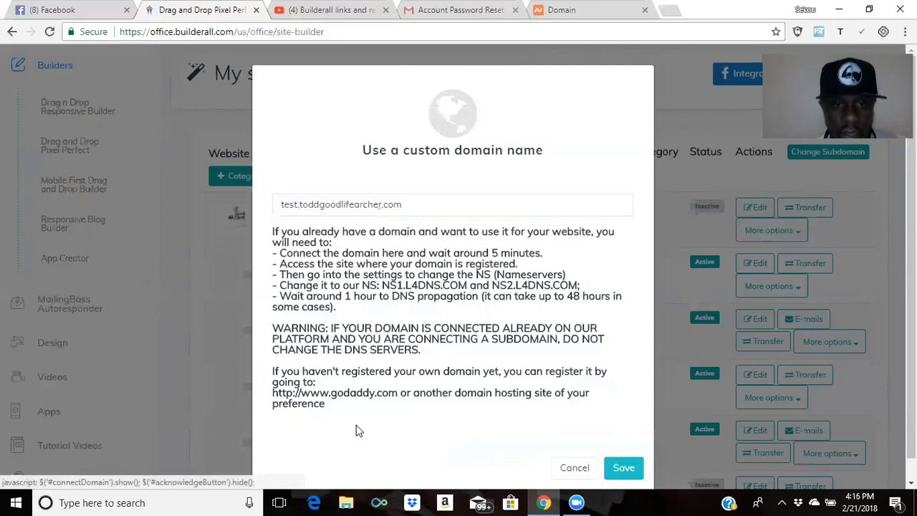
left_click(633, 472)
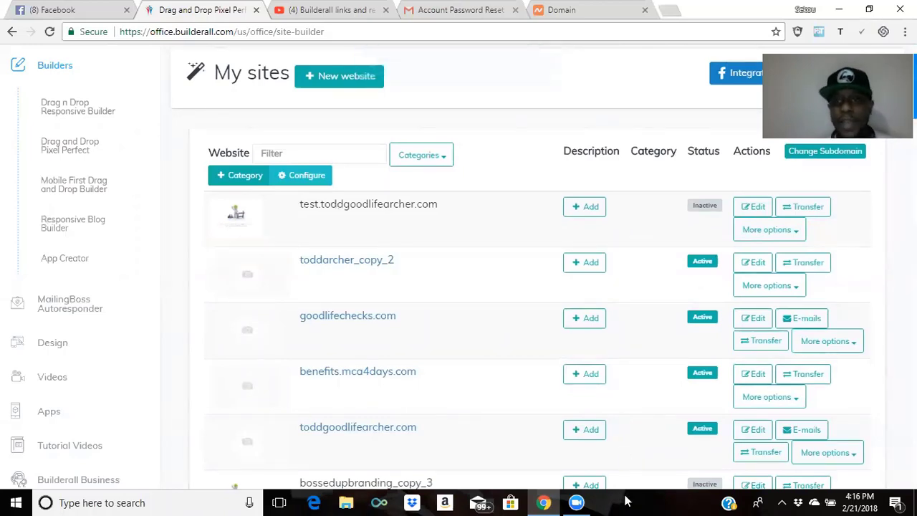
Publish the test.toddgoodlifearcher.com site and accept the confirmation
left_click(785, 236)
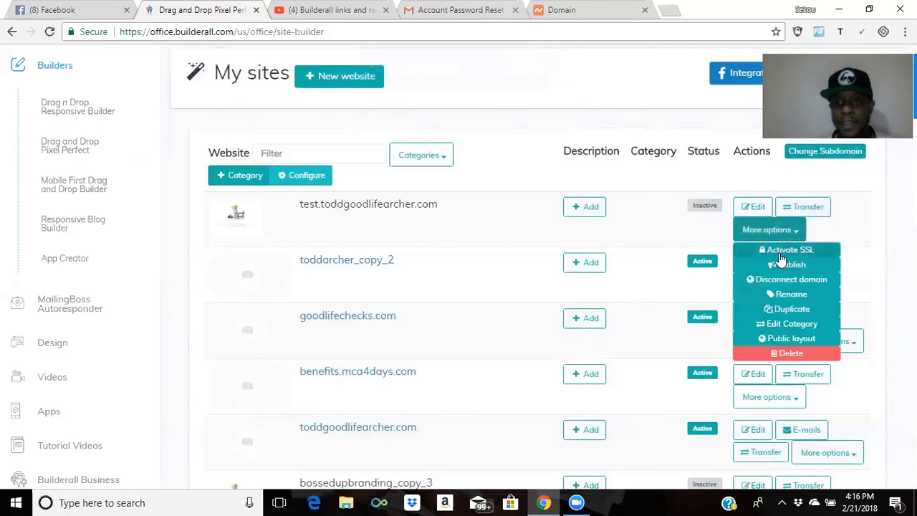
left_click(788, 266)
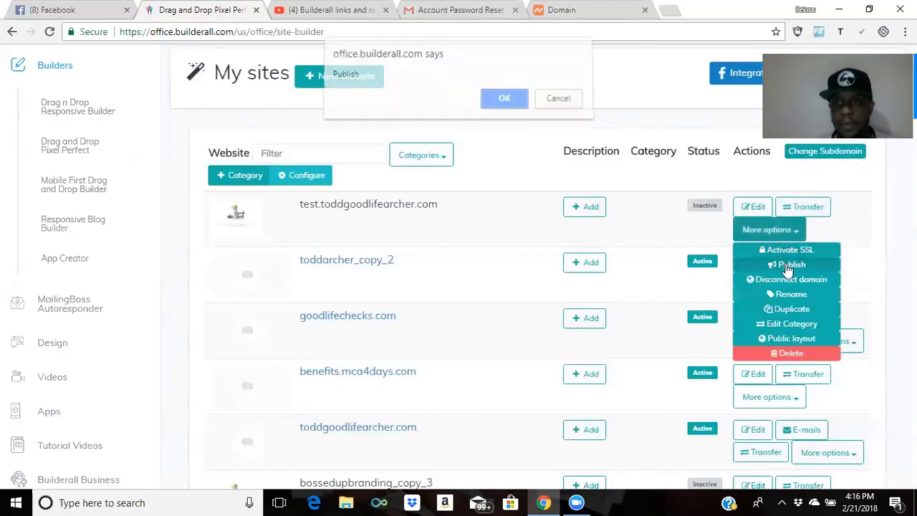
left_click(502, 106)
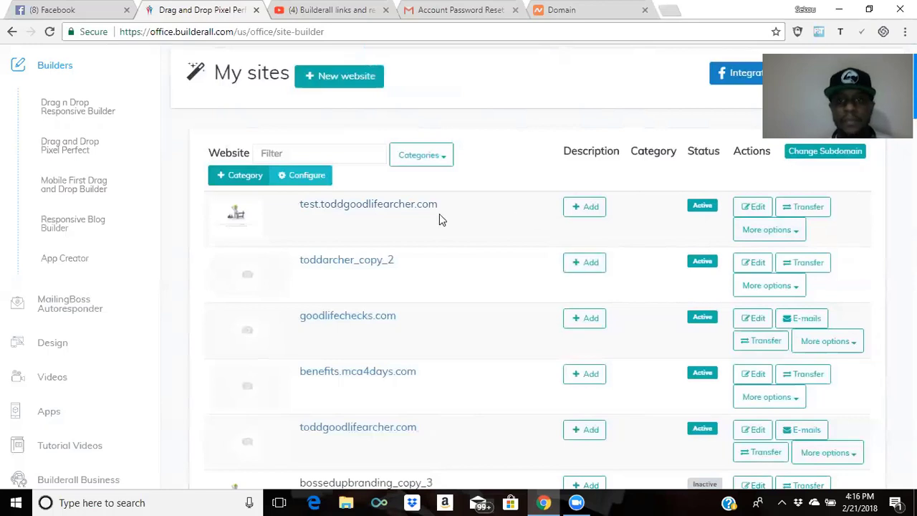
Open test.toddgoodlifearcher.com from the site list twice to test whether it loads, closing its tab each time
left_click(406, 206)
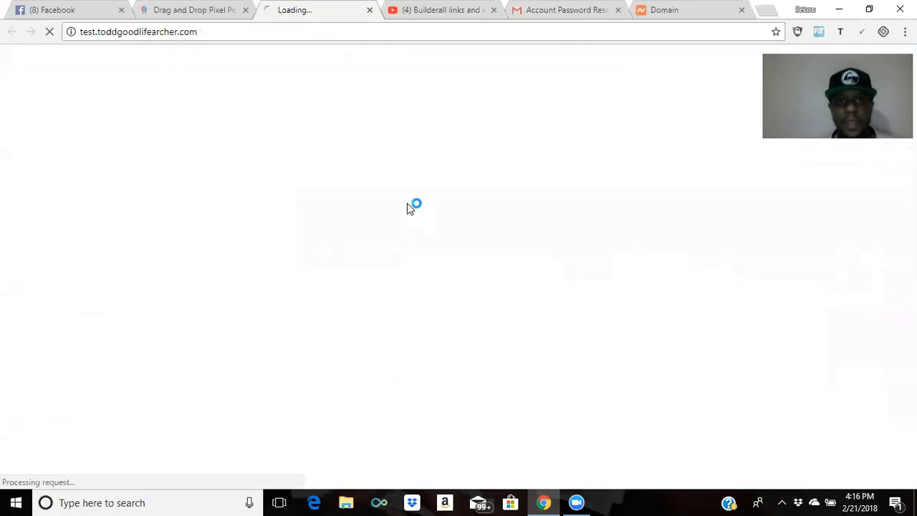
left_click(369, 12)
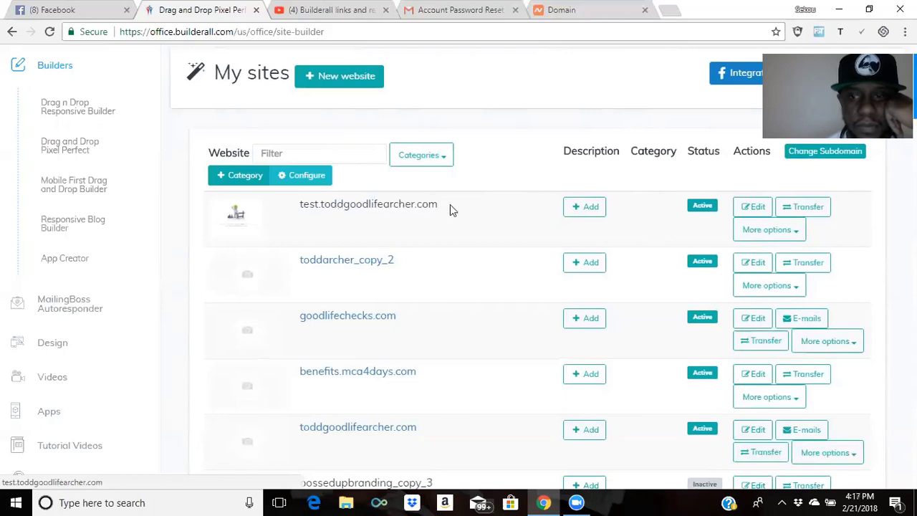
left_click(398, 207)
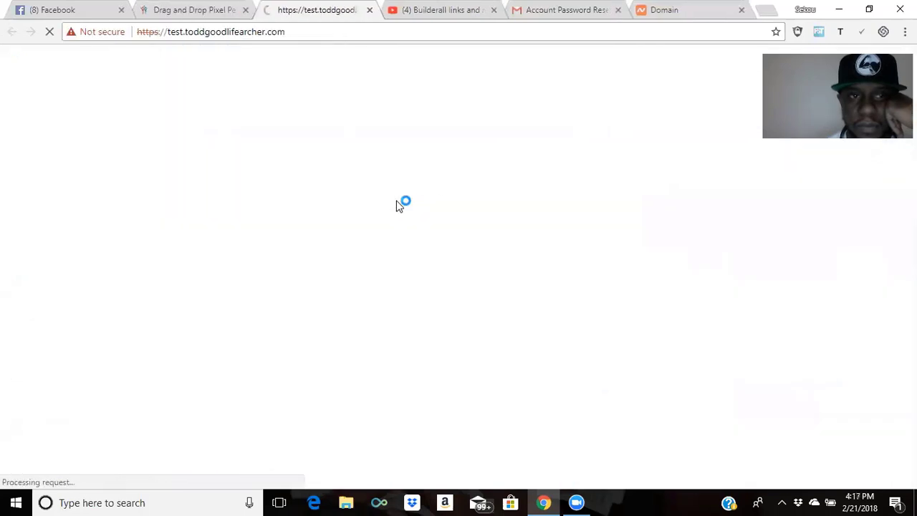
left_click(370, 10)
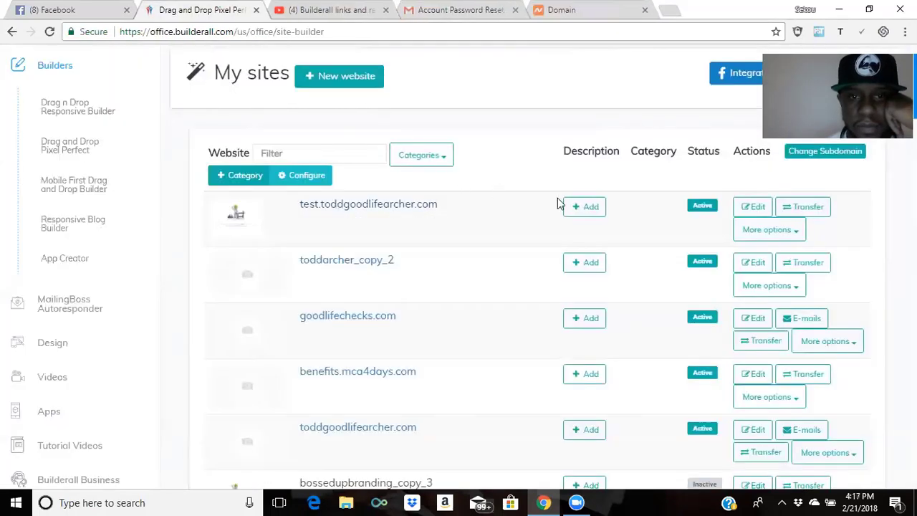
Try twice to activate SSL for the test.toddgoodlifearcher.com site and reopen its additional options
left_click(784, 232)
left_click(794, 250)
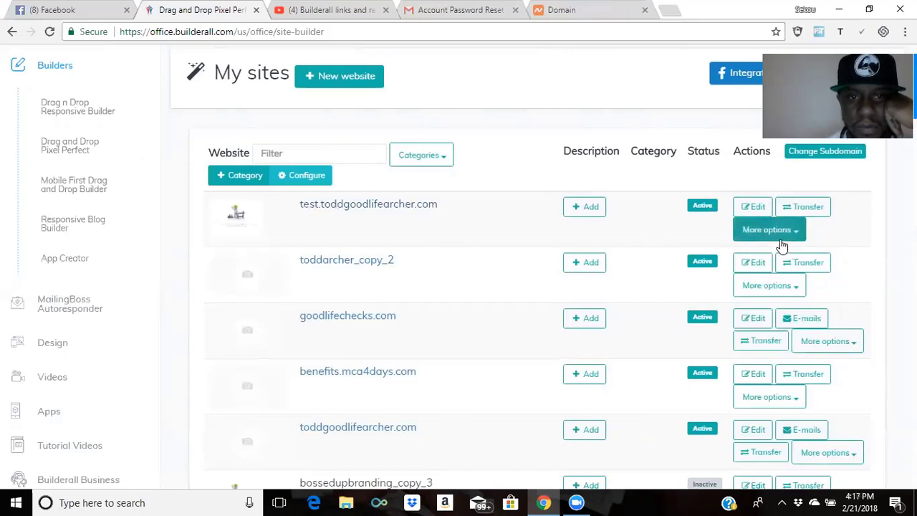
left_click(779, 242)
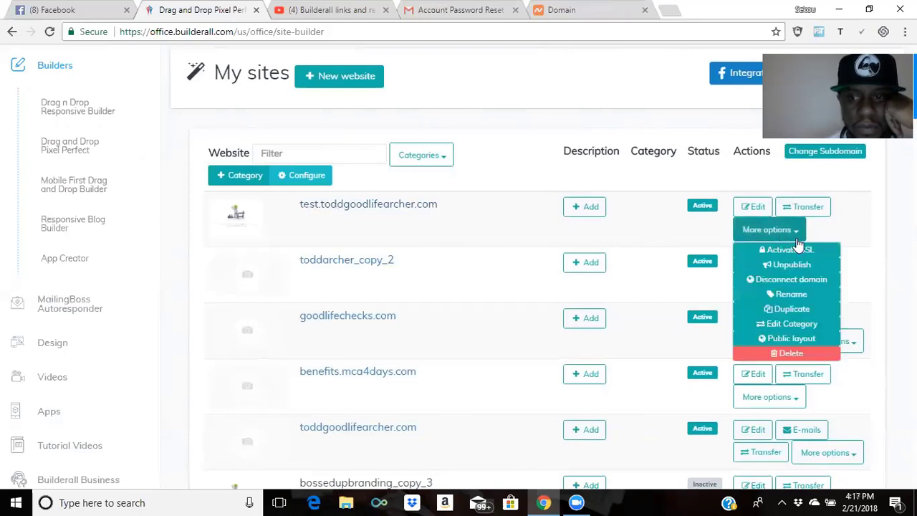
left_click(803, 252)
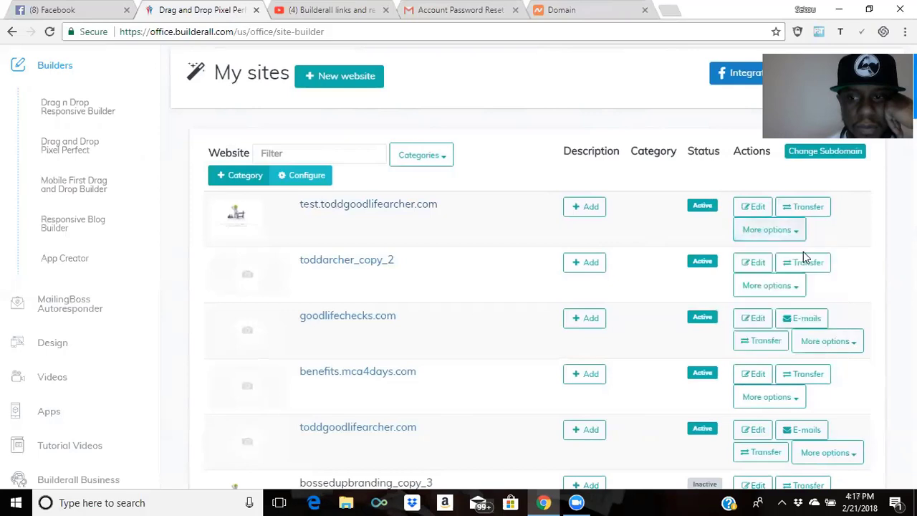
left_click(779, 231)
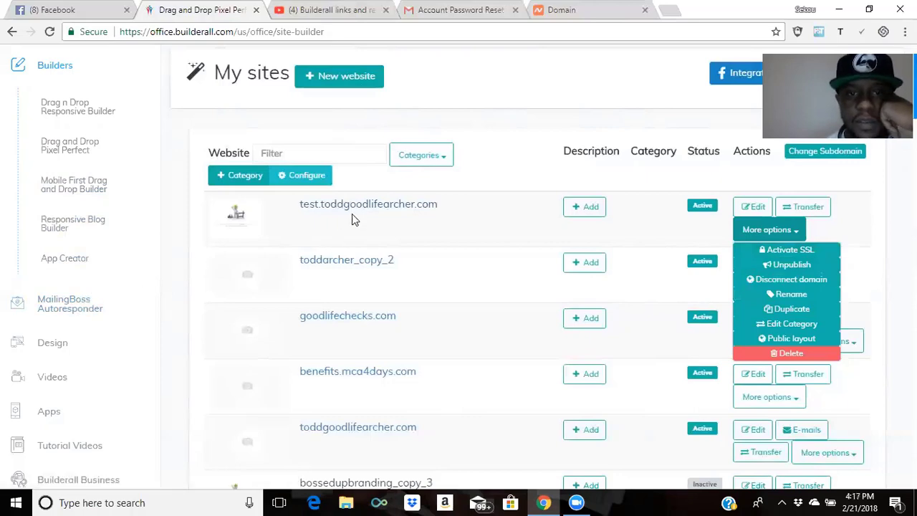
scroll(411, 328, "down", 1)
scroll(413, 328, "down", 2)
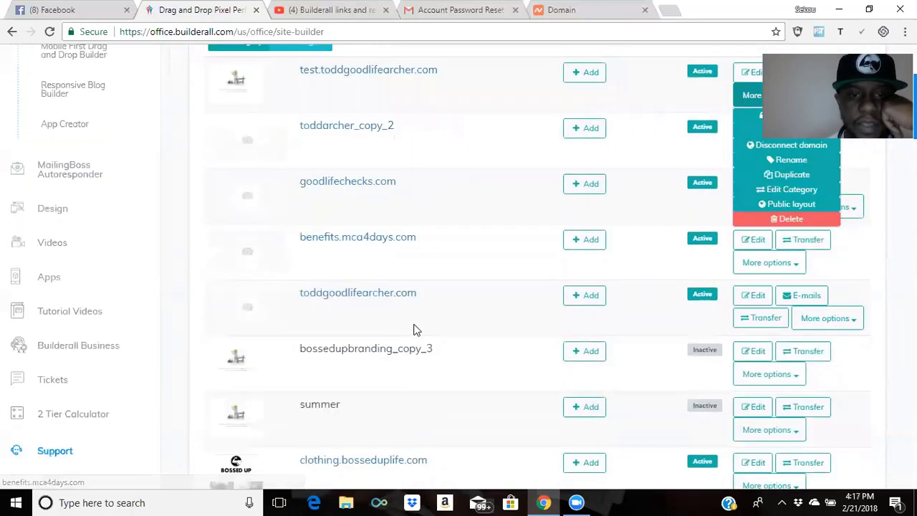
scroll(207, 231, "up", 2)
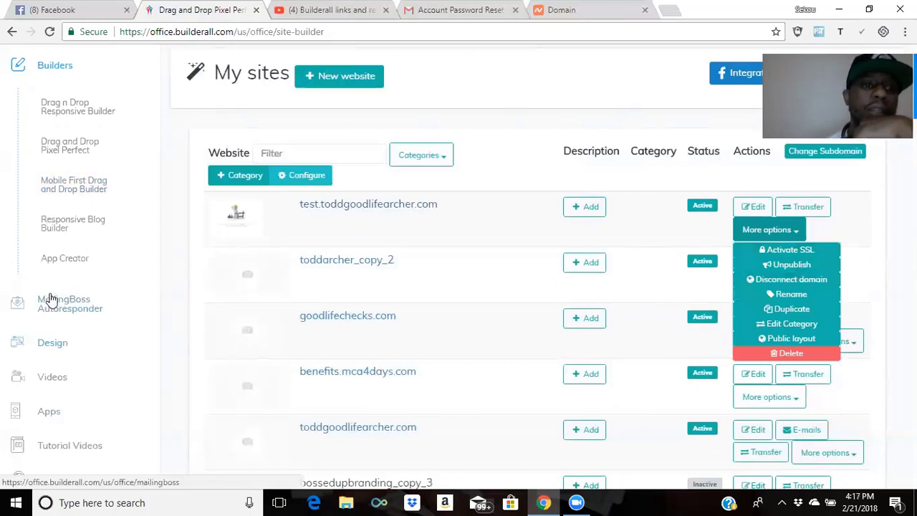